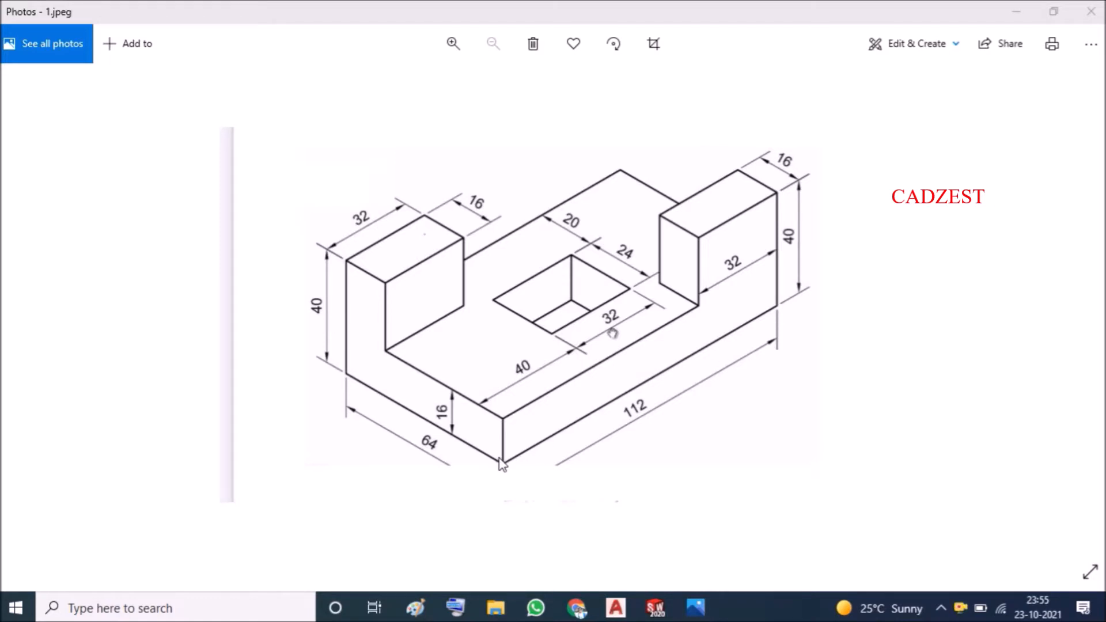
Switch to AutoCAD, start a new drawing from No Template - Metric, and set the Top view
{"action": "left_click", "coordinate": [397, 282]}
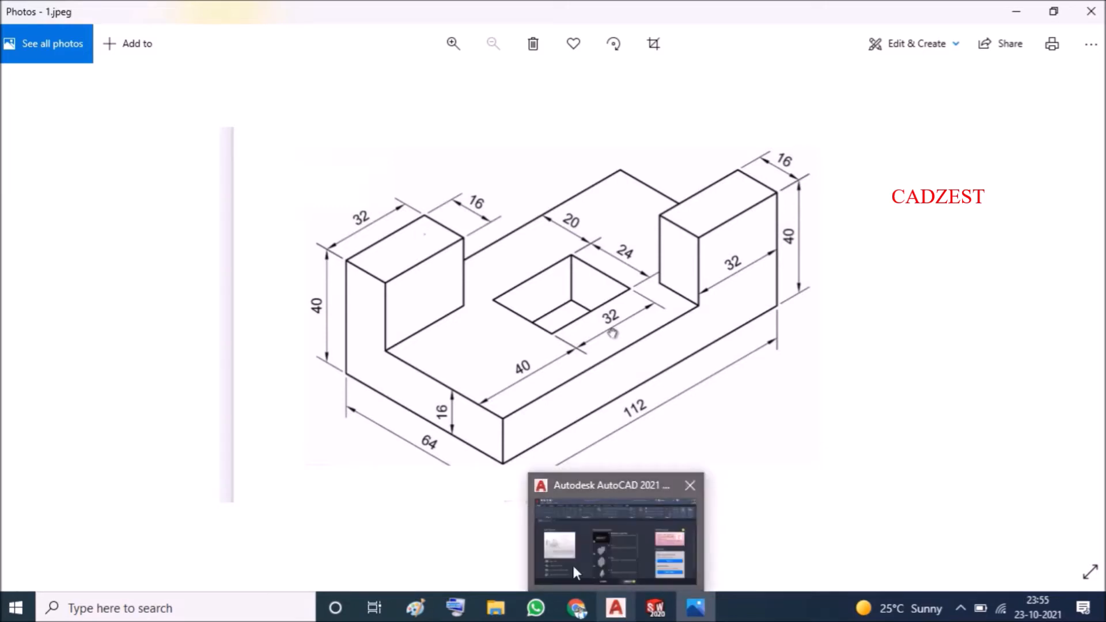
{"action": "left_click", "coordinate": [558, 538]}
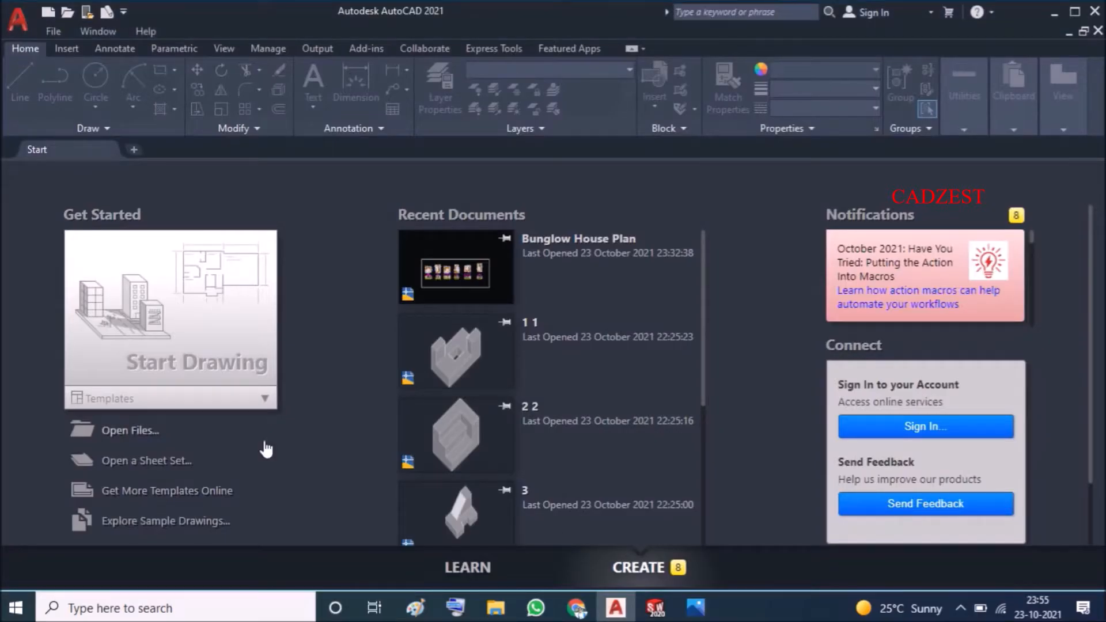
{"action": "left_click", "coordinate": [203, 403]}
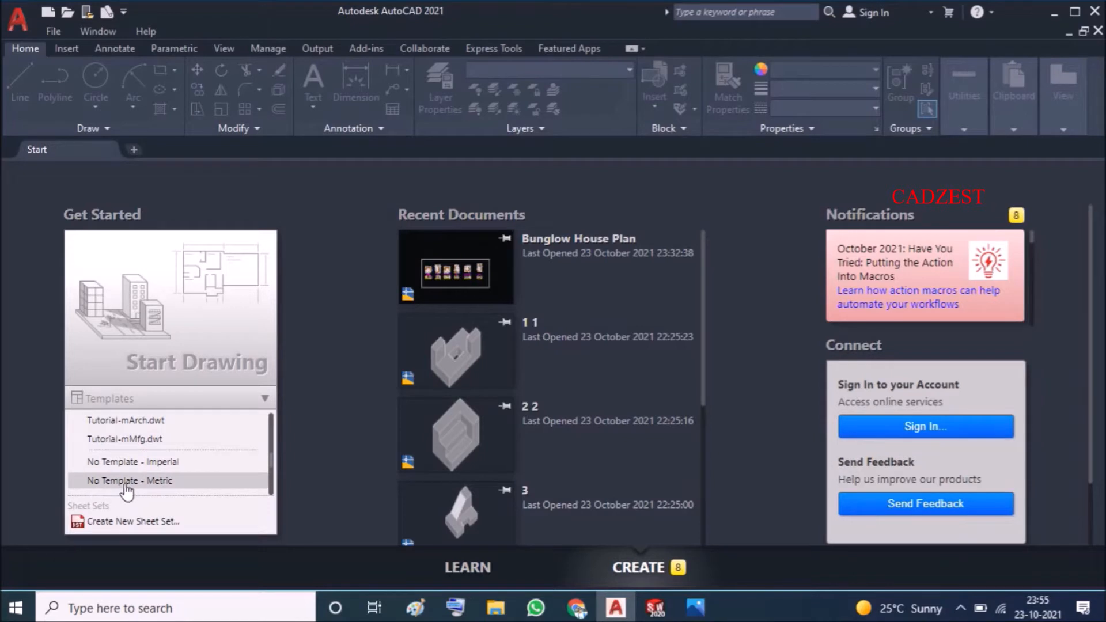
{"action": "left_click", "coordinate": [171, 487]}
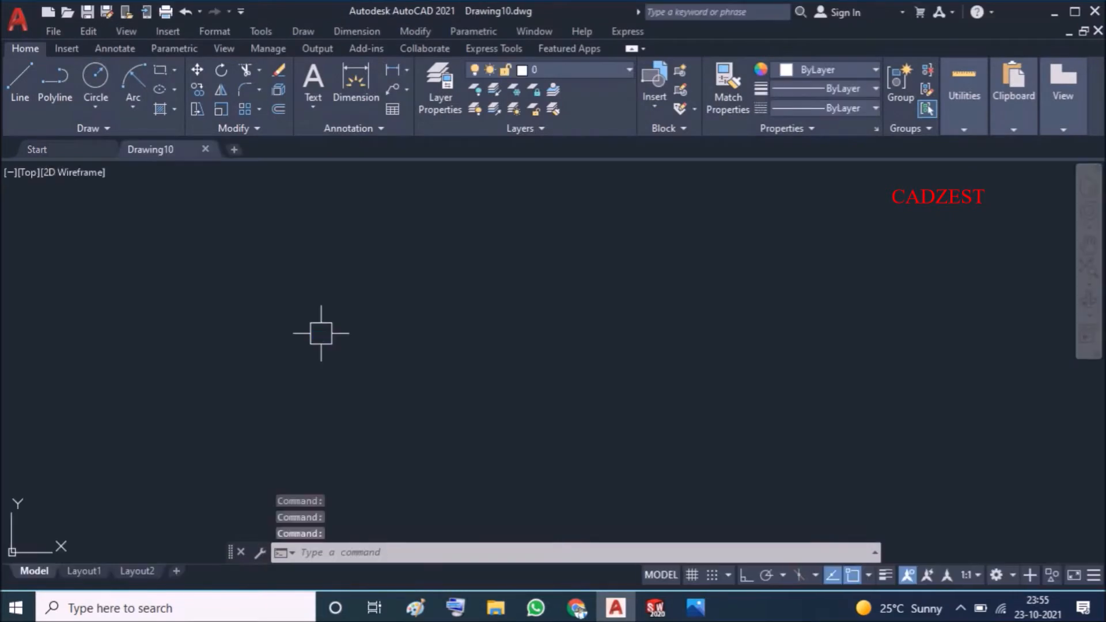
{"action": "left_click", "coordinate": [28, 173]}
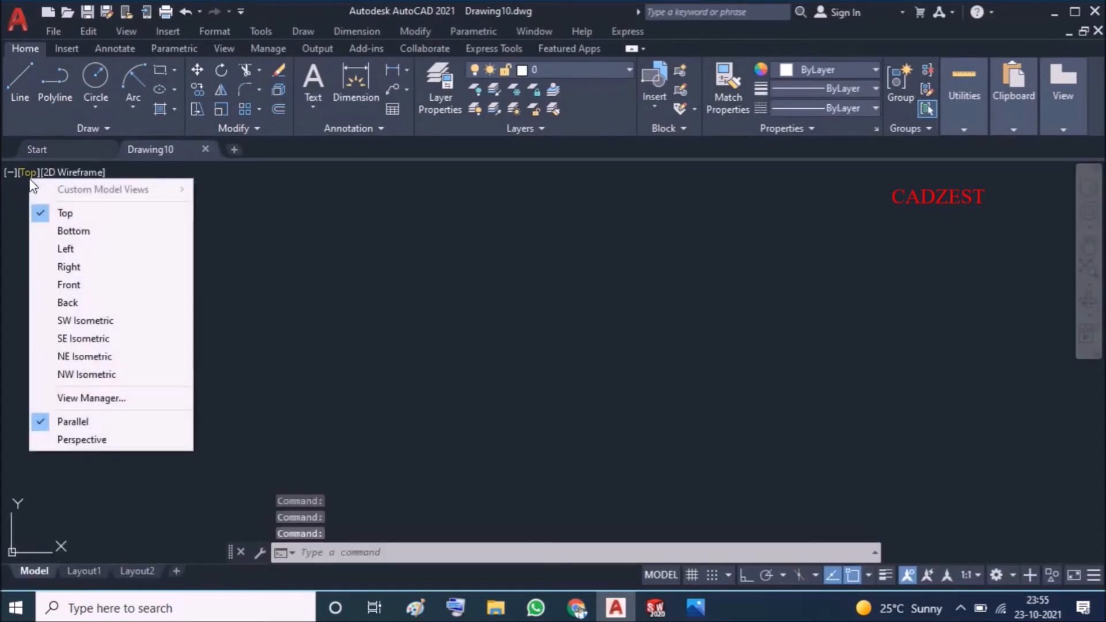
{"action": "left_click", "coordinate": [65, 213]}
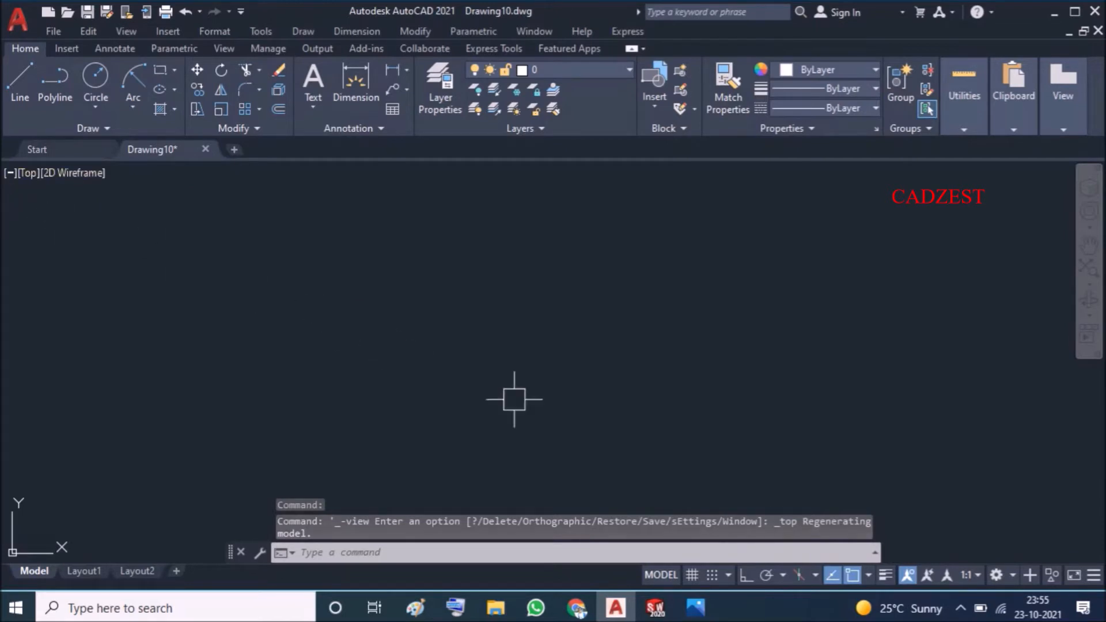
Check the reference drawing in Photos and, with Ortho on in AutoCAD, draw the base outline's first line 64 units downward
{"action": "mouse_move", "coordinate": [695, 608]}
{"action": "left_click", "coordinate": [704, 559]}
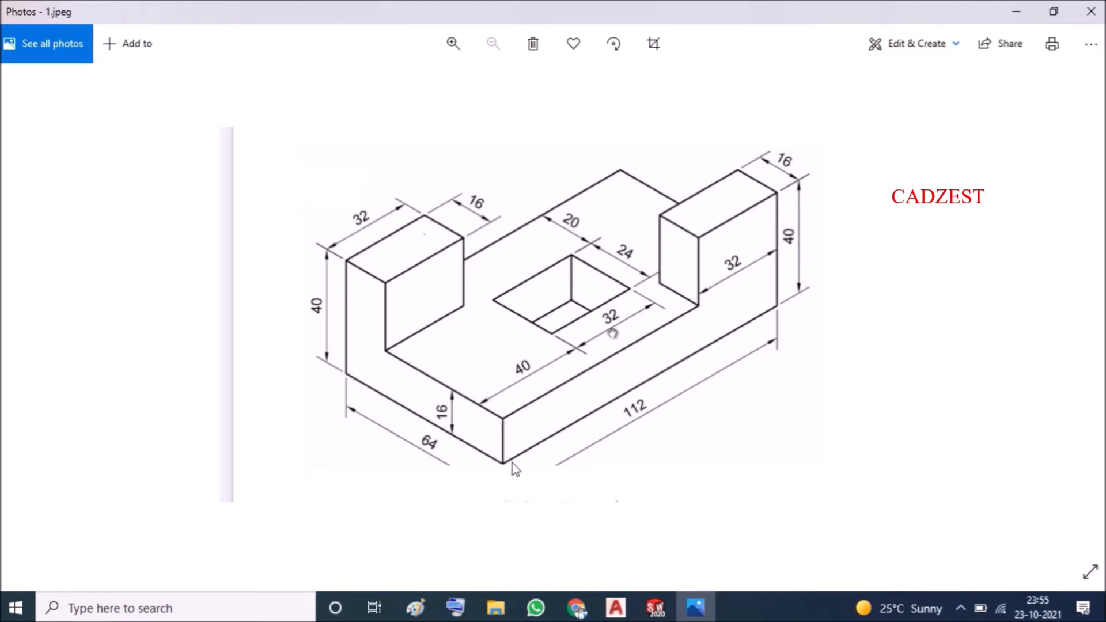
{"action": "left_click", "coordinate": [1016, 12]}
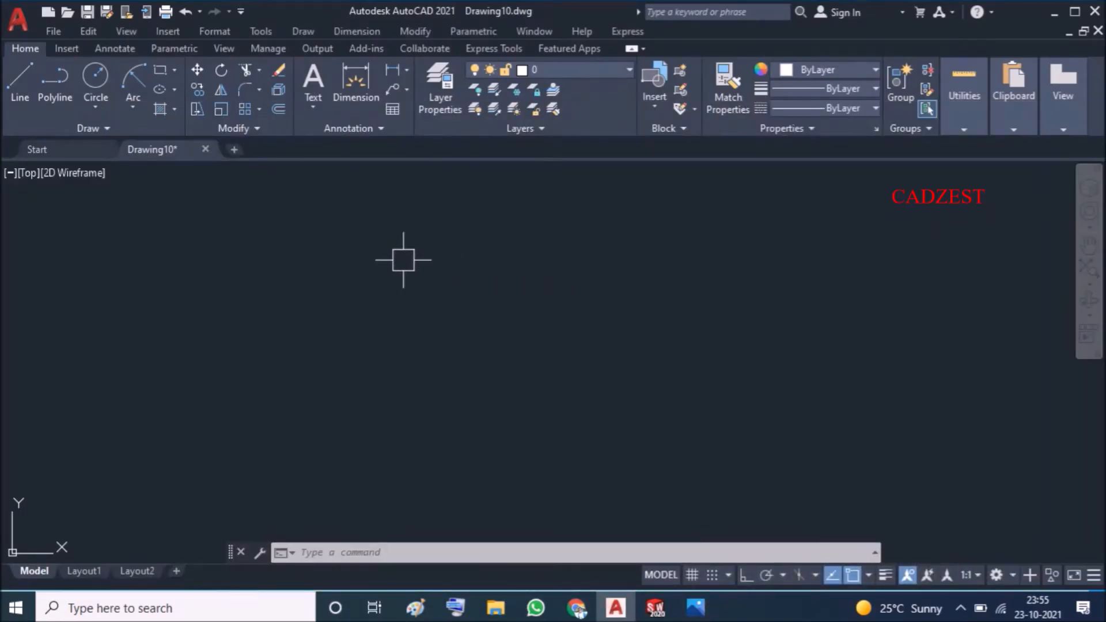
{"action": "type", "text": "l"}
{"action": "key", "text": "Return"}
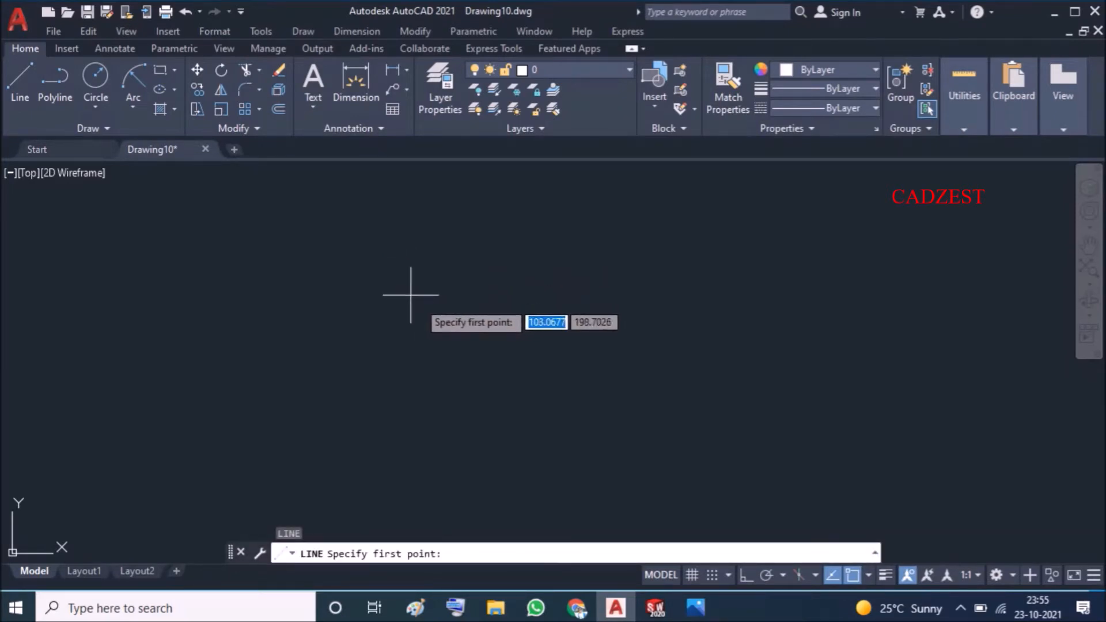
{"action": "left_click", "coordinate": [744, 576]}
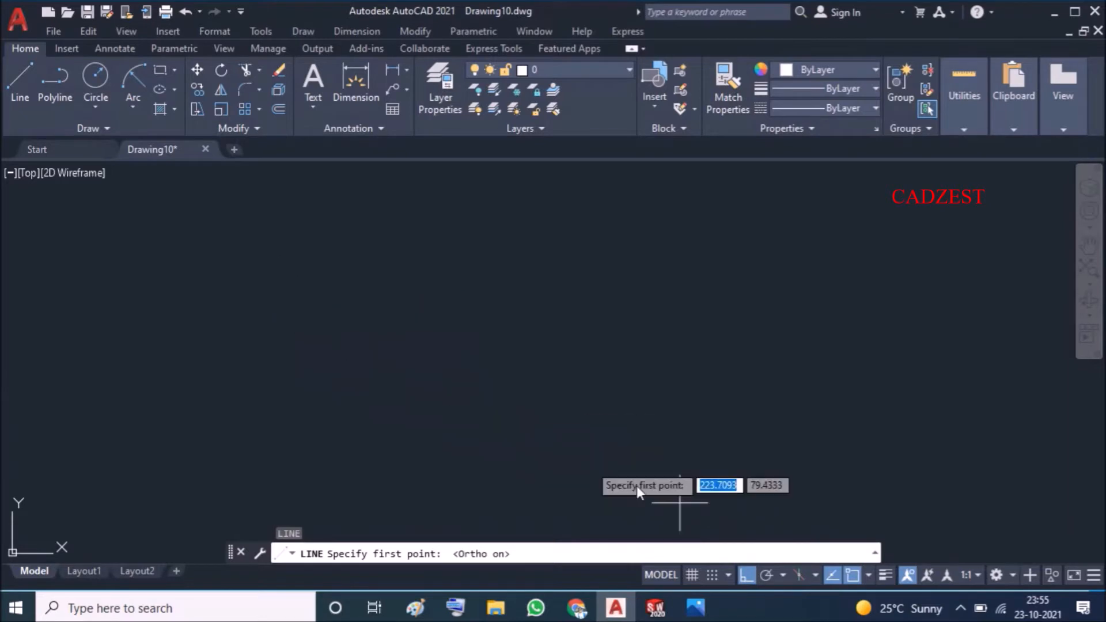
{"action": "left_click", "coordinate": [338, 304]}
{"action": "type", "text": "64"}
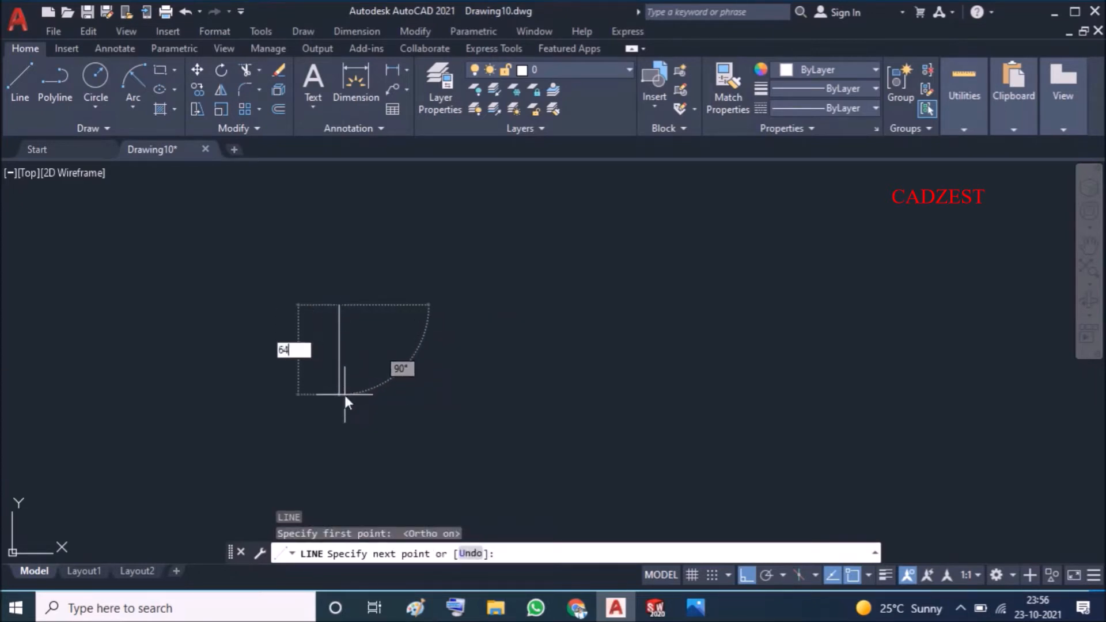
{"action": "key", "text": "Return"}
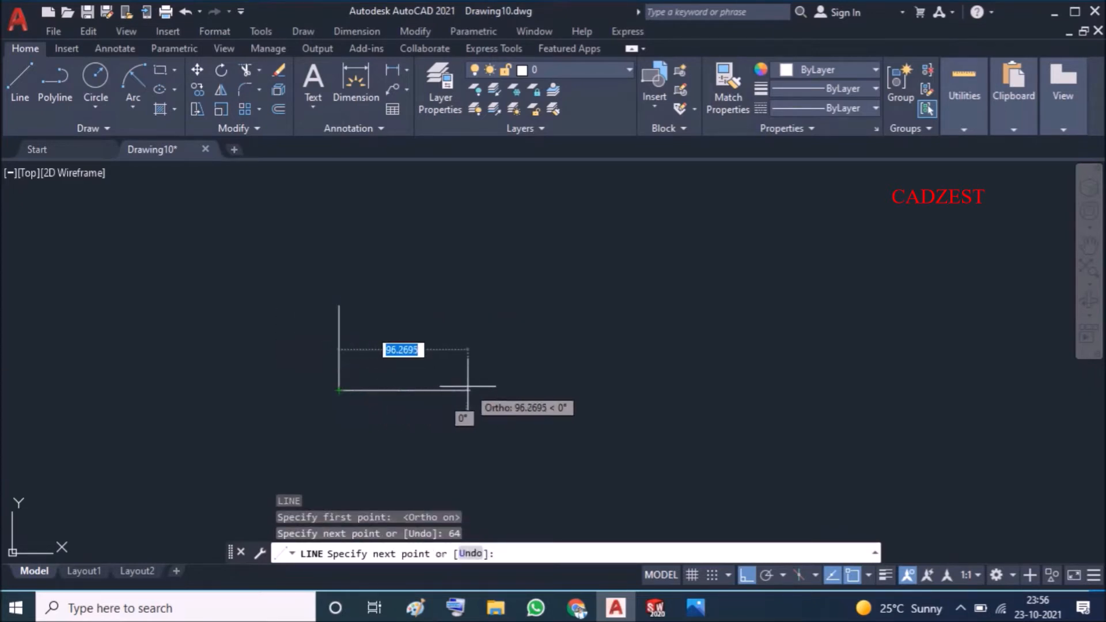
Continue the base outline 112 units to the right and 64 units up, and close it into a rectangle
{"action": "type", "text": "112"}
{"action": "key", "text": "Return"}
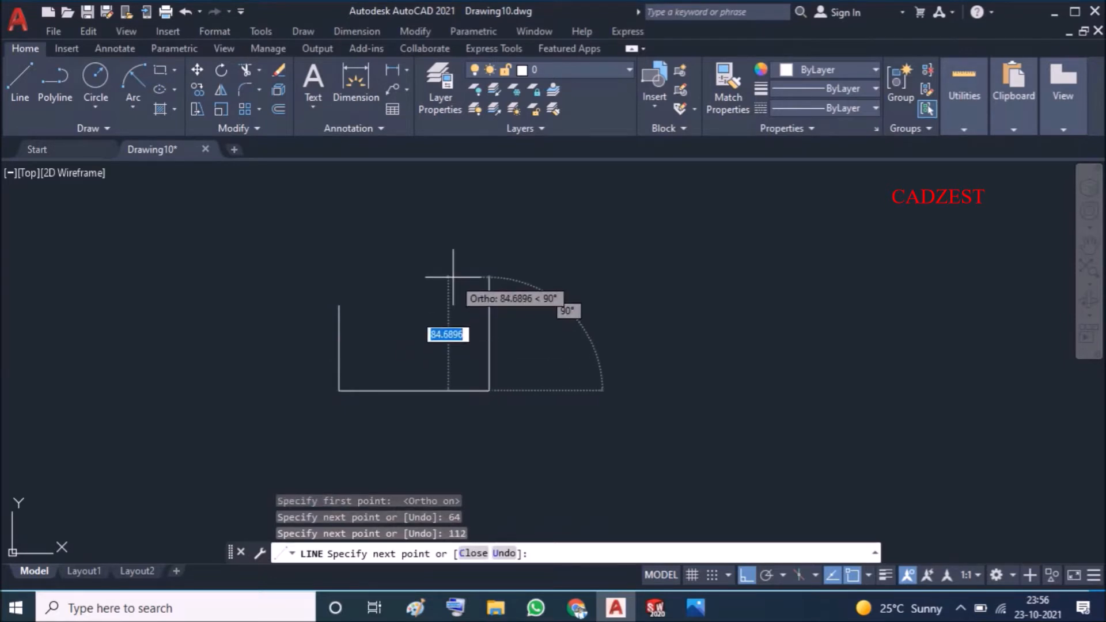
{"action": "type", "text": "64"}
{"action": "key", "text": "Return"}
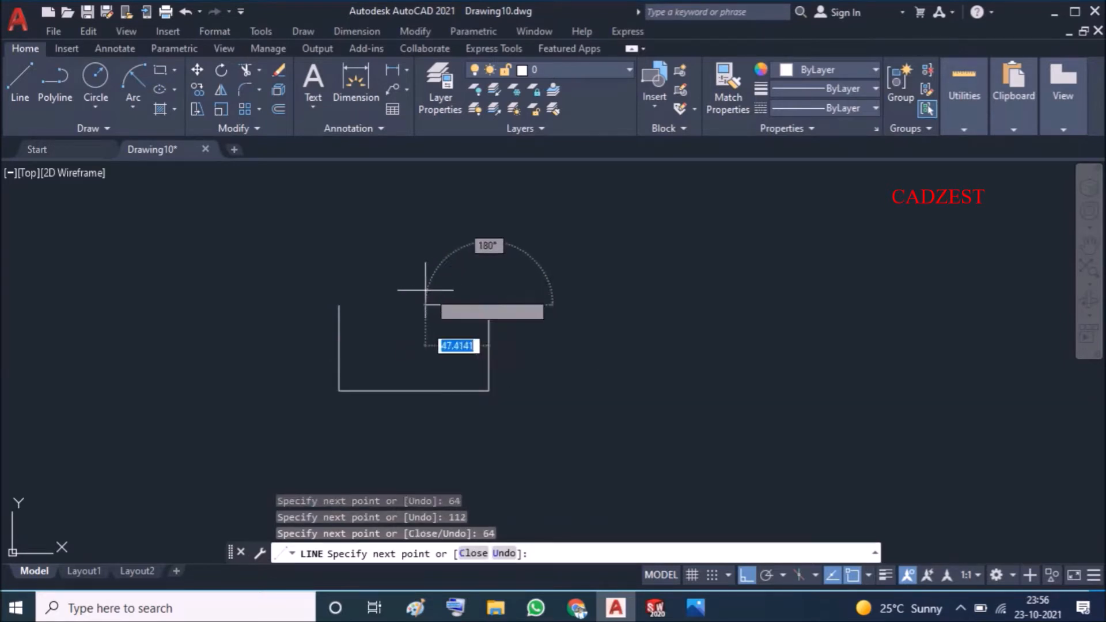
{"action": "type", "text": "c"}
{"action": "key", "text": "Return"}
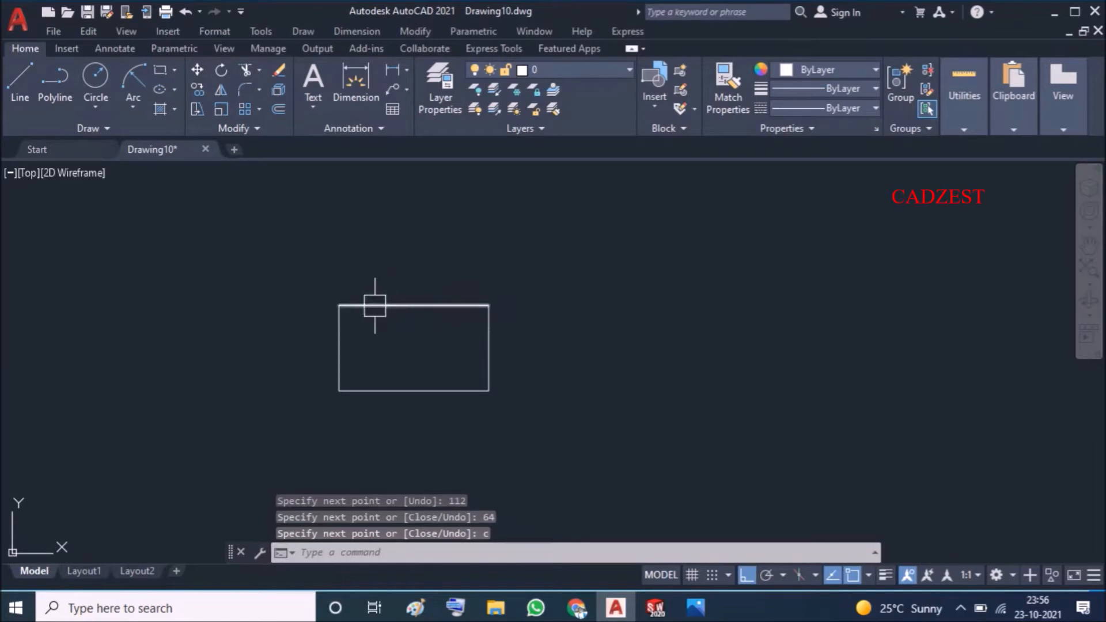
{"action": "left_click", "coordinate": [579, 267]}
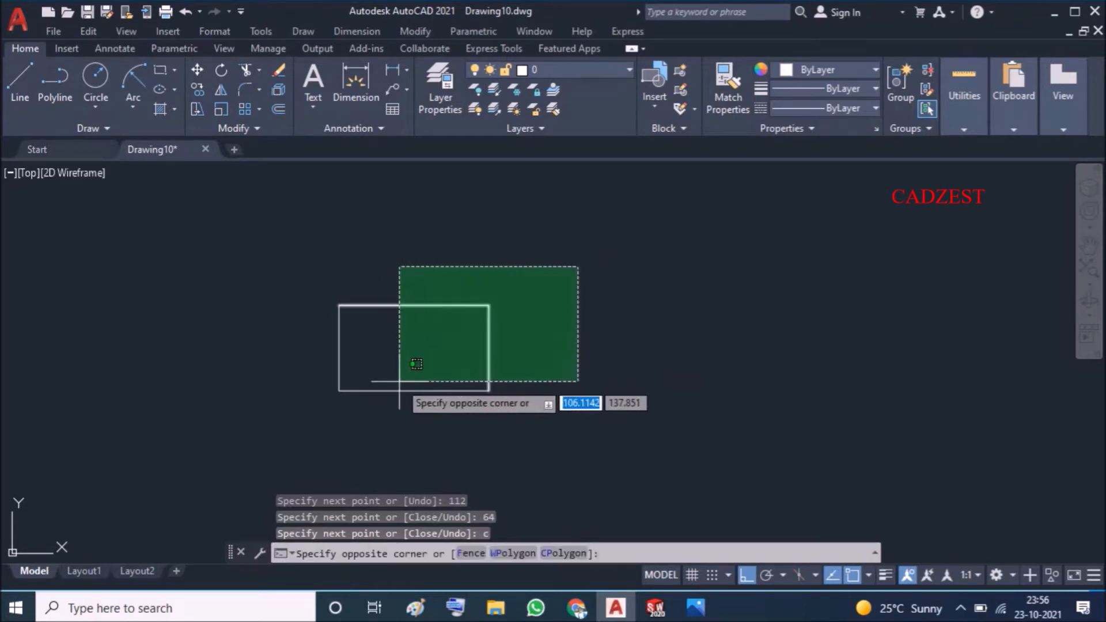
{"action": "left_click", "coordinate": [300, 418]}
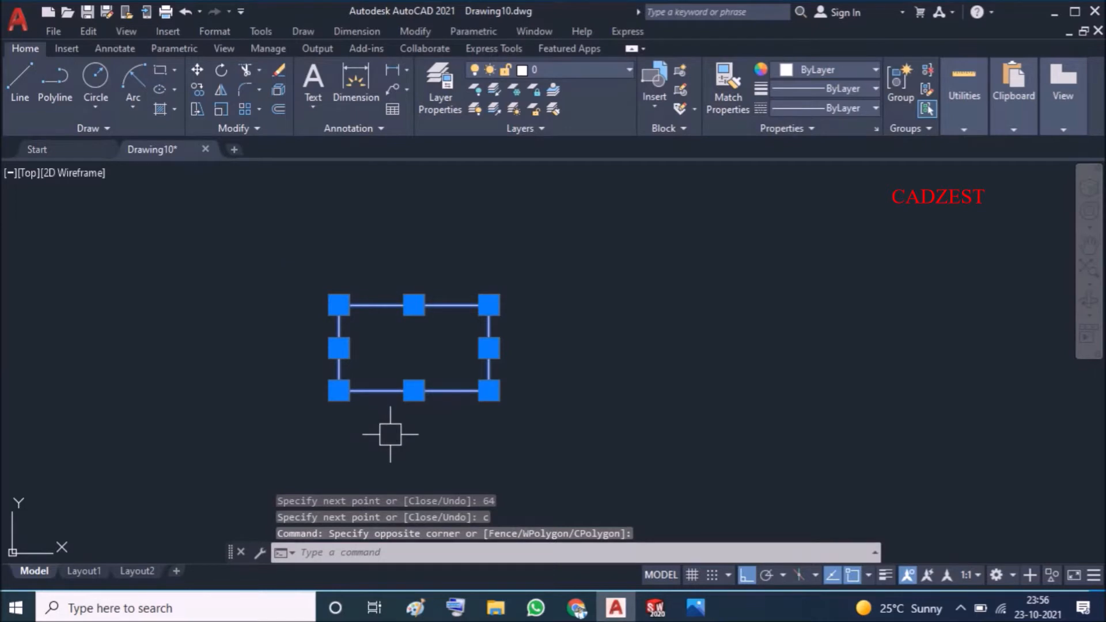
{"action": "type", "text": "J"}
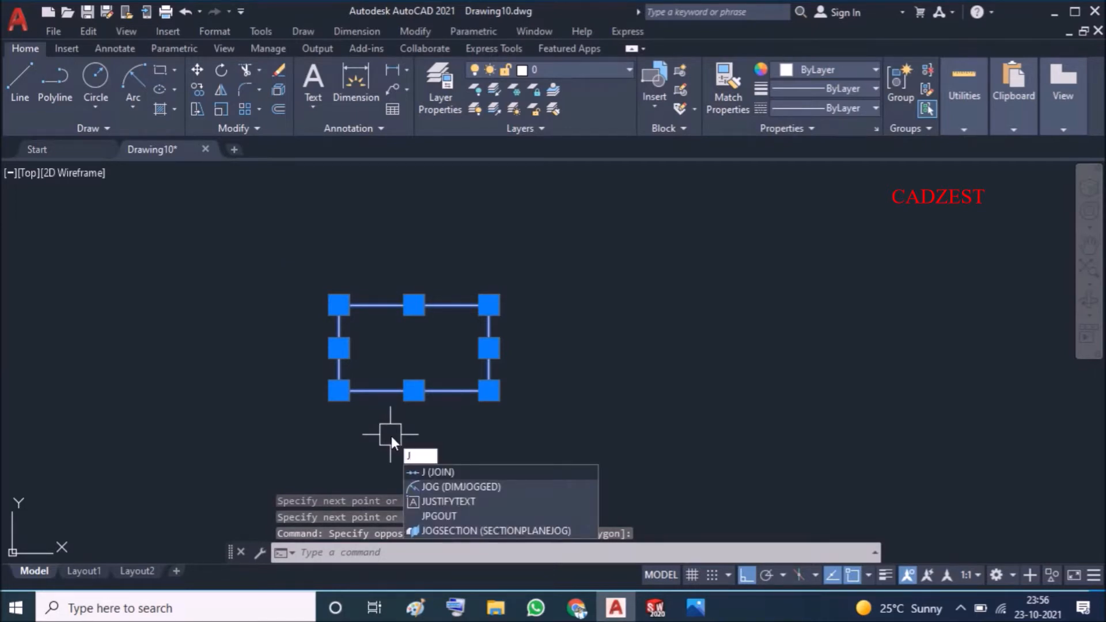
{"action": "key", "text": "Escape"}
{"action": "key", "text": "Escape"}
{"action": "left_click", "coordinate": [485, 361]}
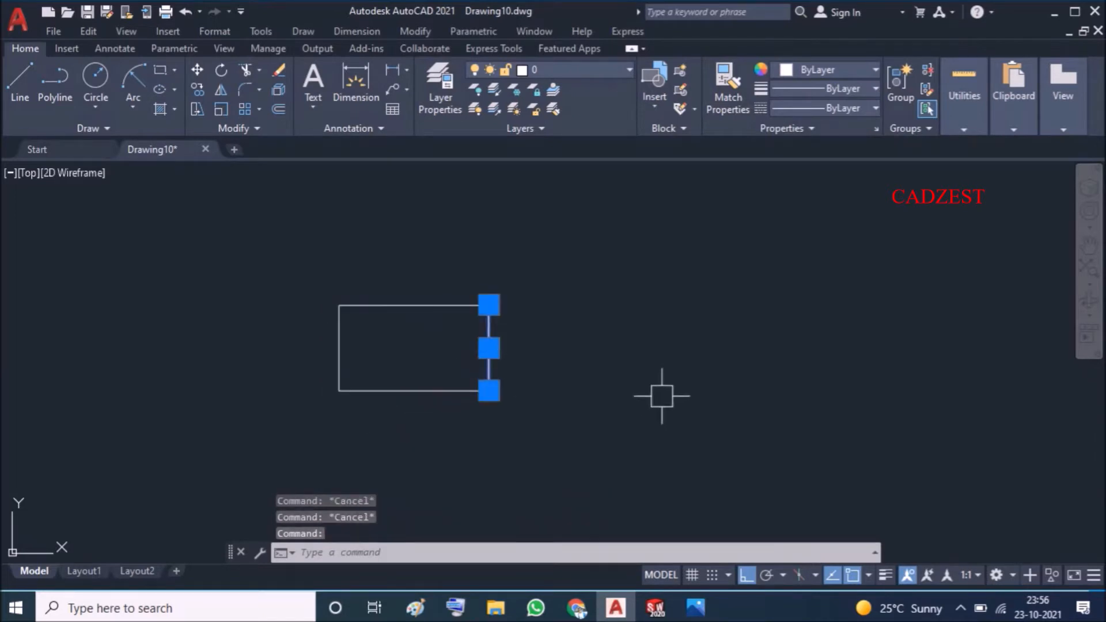
{"action": "key", "text": "Escape"}
{"action": "left_click", "coordinate": [344, 374]}
{"action": "key", "text": "Escape"}
{"action": "left_click", "coordinate": [424, 306]}
{"action": "key", "text": "Escape"}
Join the rectangle's four lines into a single polyline
{"action": "left_click", "coordinate": [627, 269]}
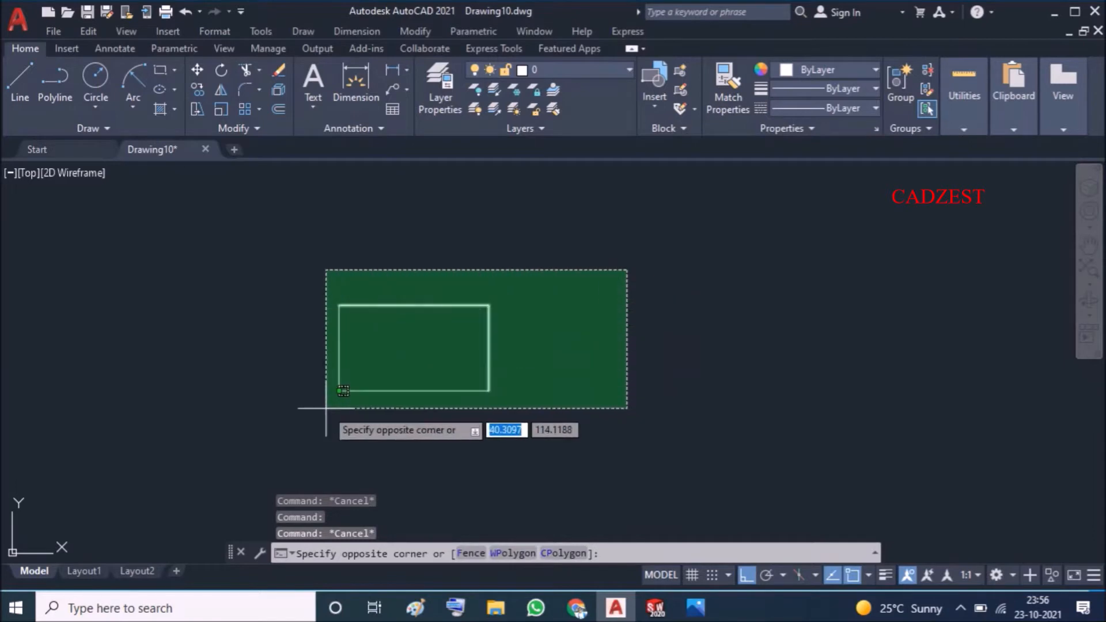
{"action": "left_click", "coordinate": [282, 433]}
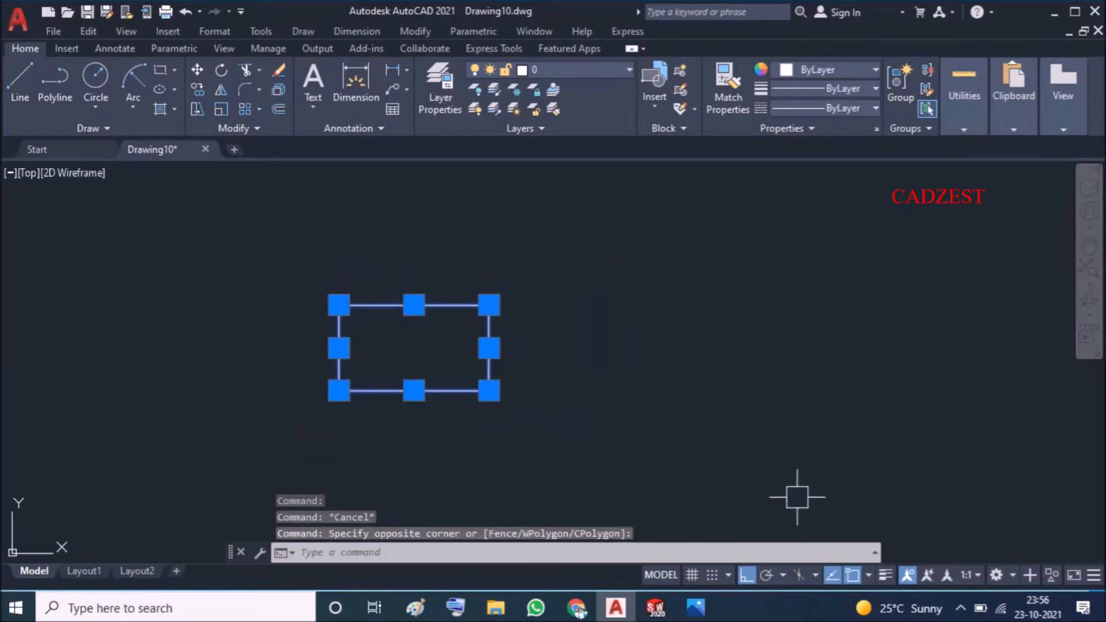
{"action": "type", "text": "J"}
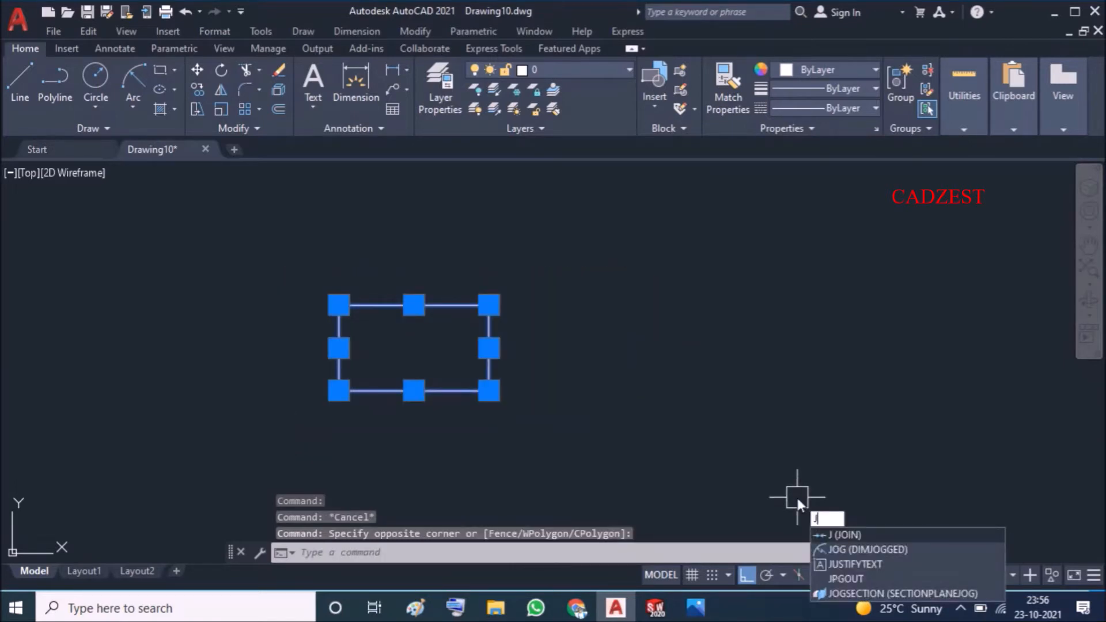
{"action": "key", "text": "Return"}
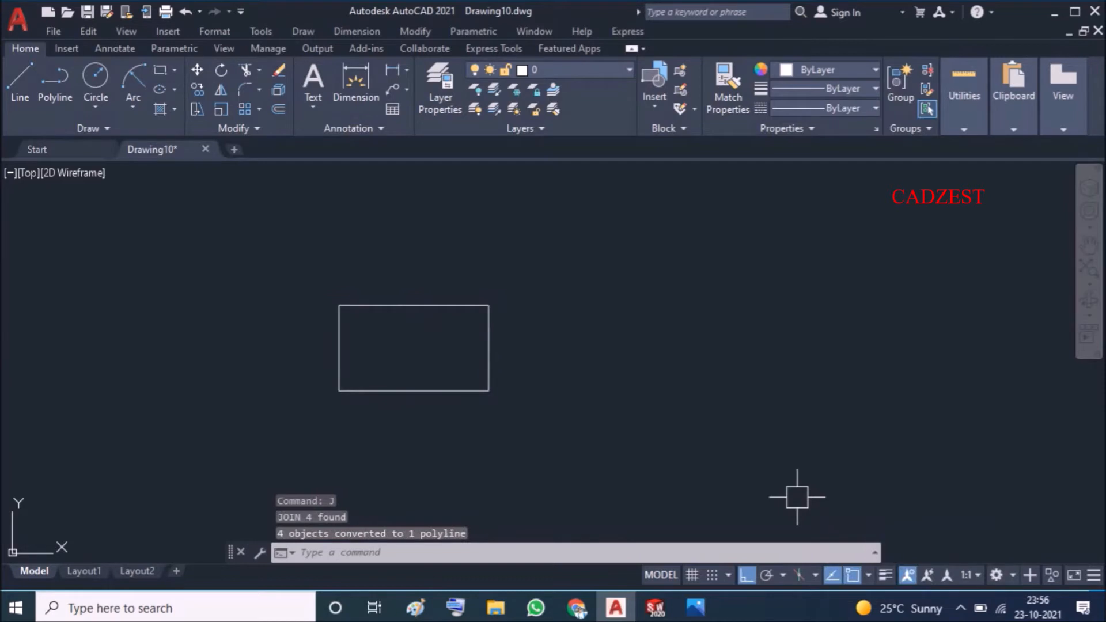
{"action": "left_click", "coordinate": [496, 359]}
{"action": "key", "text": "Escape"}
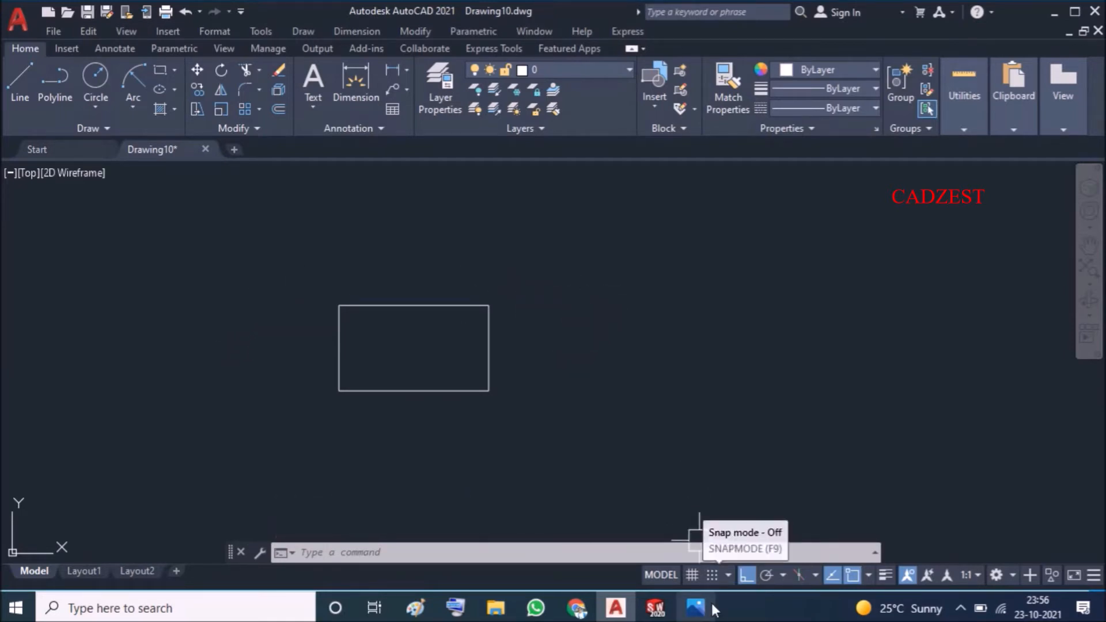
Consult the reference drawing in Photos for the raised block's dimensions and start a line at the base rectangle's upper-left corner
{"action": "mouse_move", "coordinate": [696, 607]}
{"action": "left_click", "coordinate": [700, 562]}
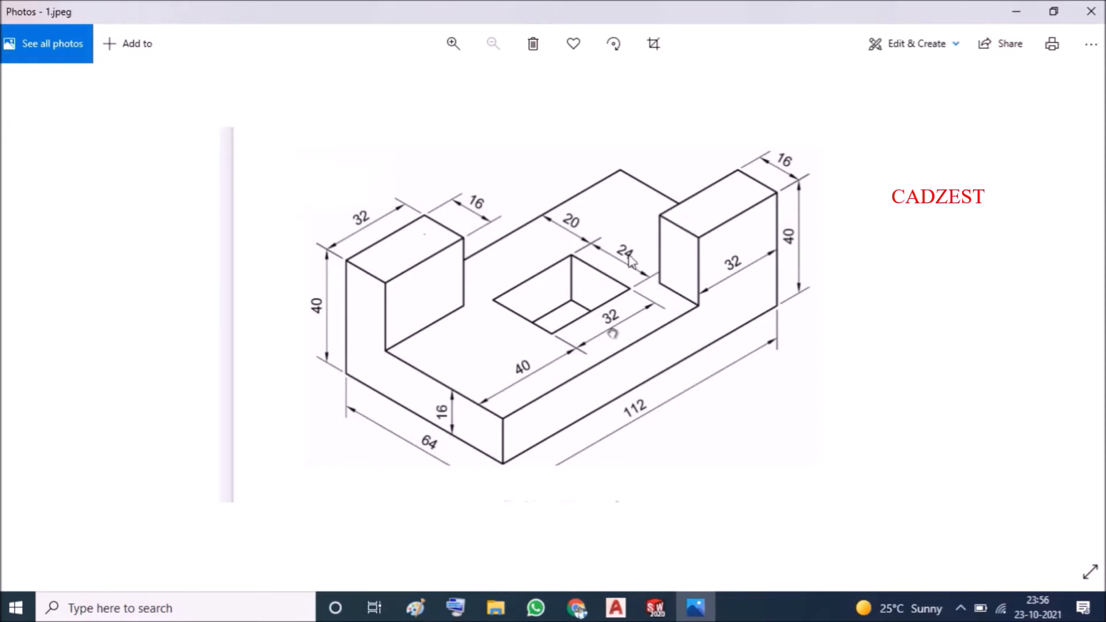
{"action": "left_click", "coordinate": [1019, 12]}
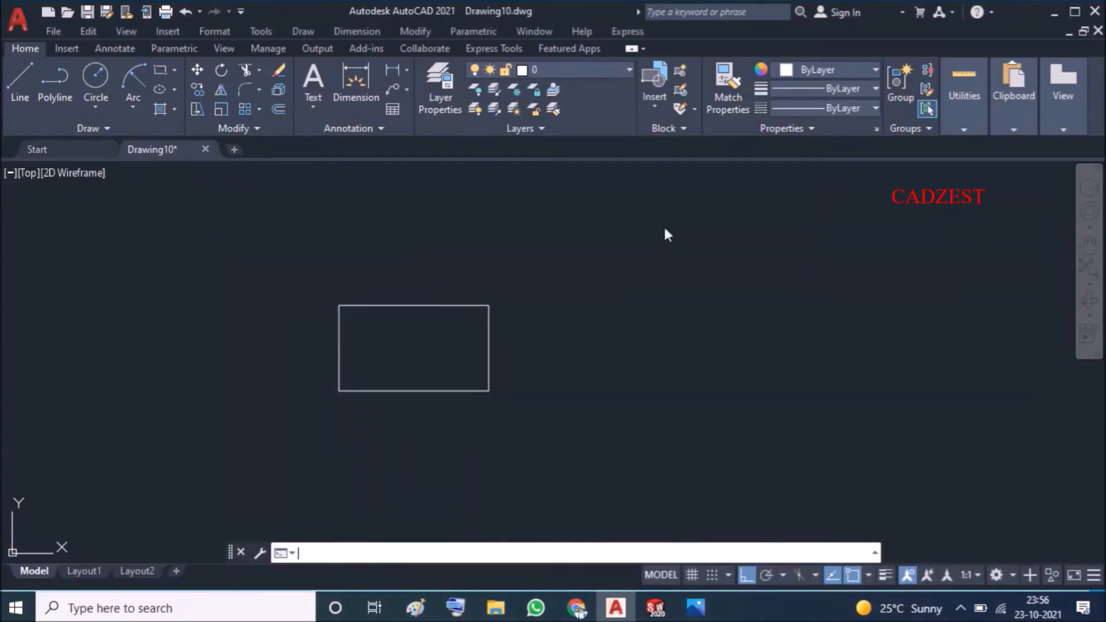
{"action": "type", "text": "l"}
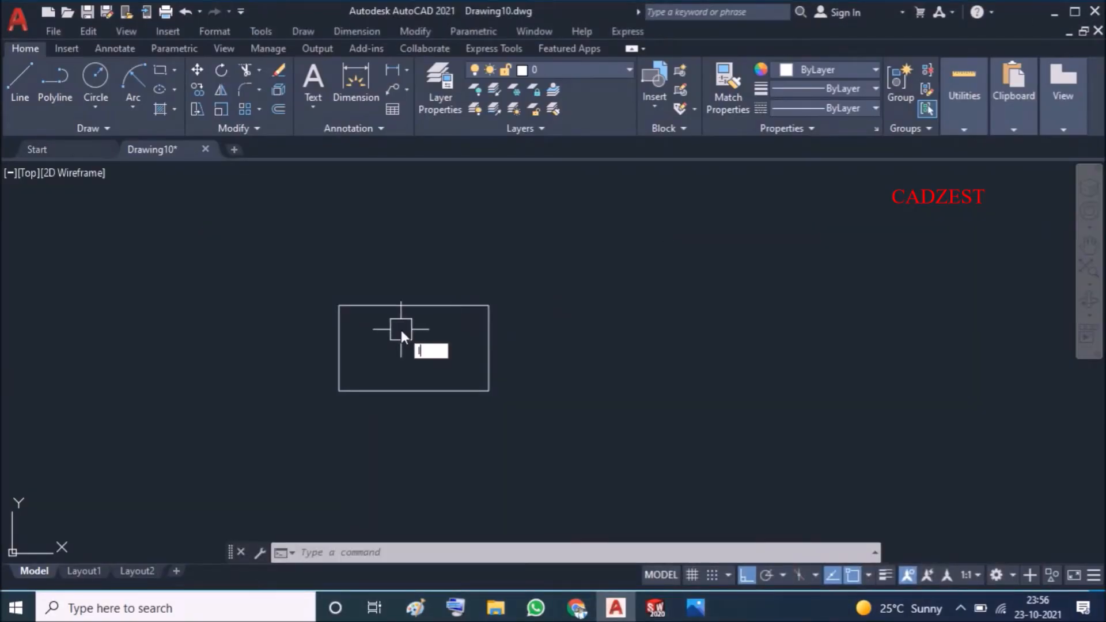
{"action": "key", "text": "Return"}
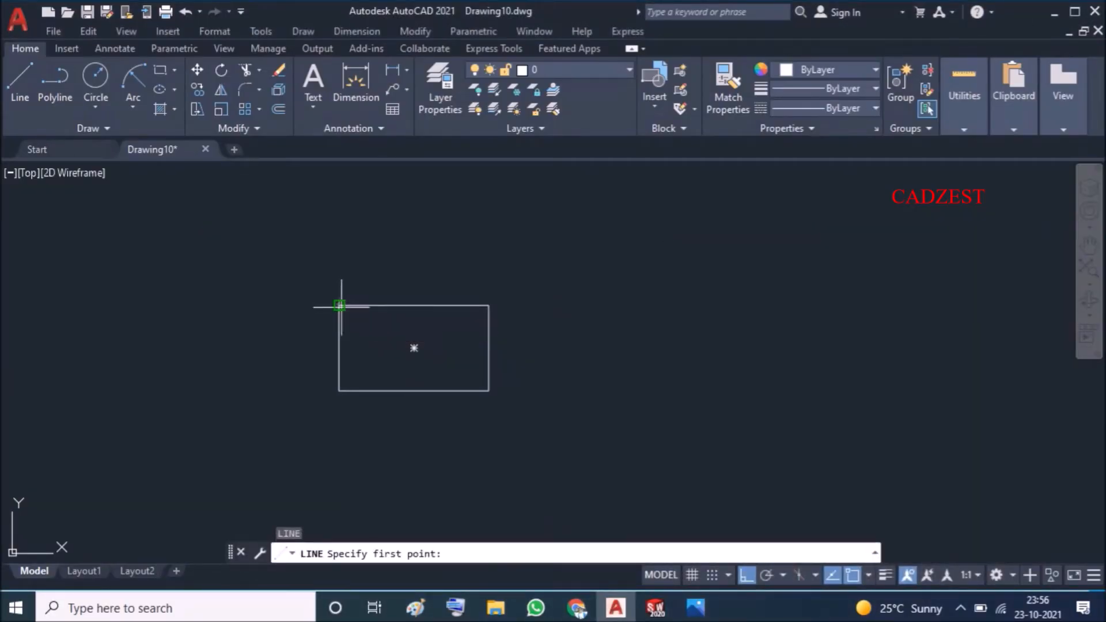
{"action": "left_click", "coordinate": [339, 305]}
{"action": "left_click", "coordinate": [695, 608]}
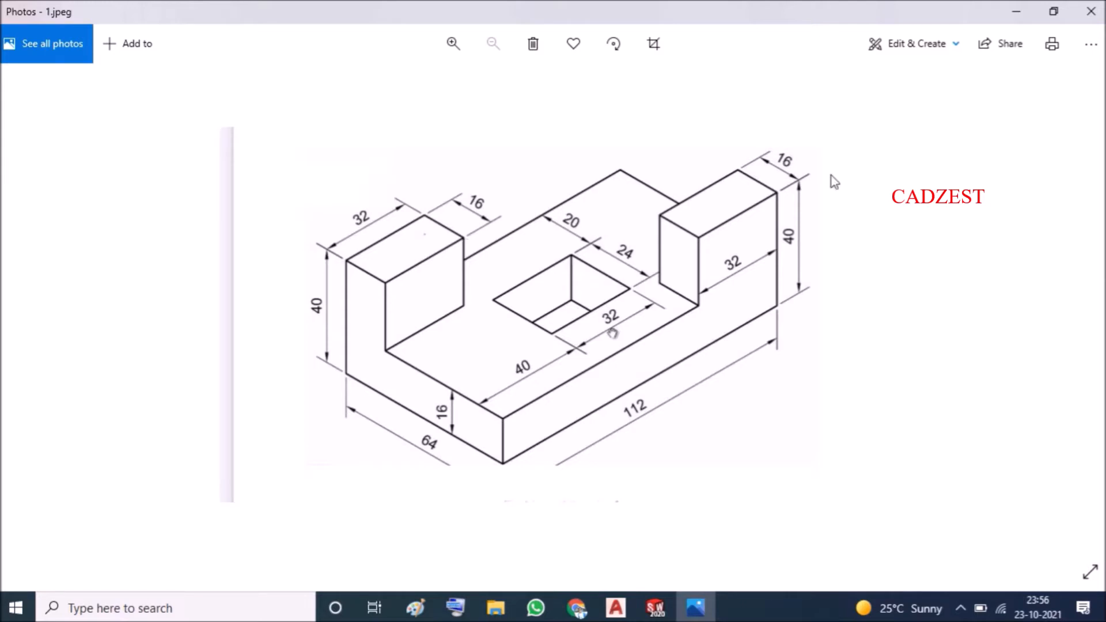
{"action": "left_click", "coordinate": [1017, 11]}
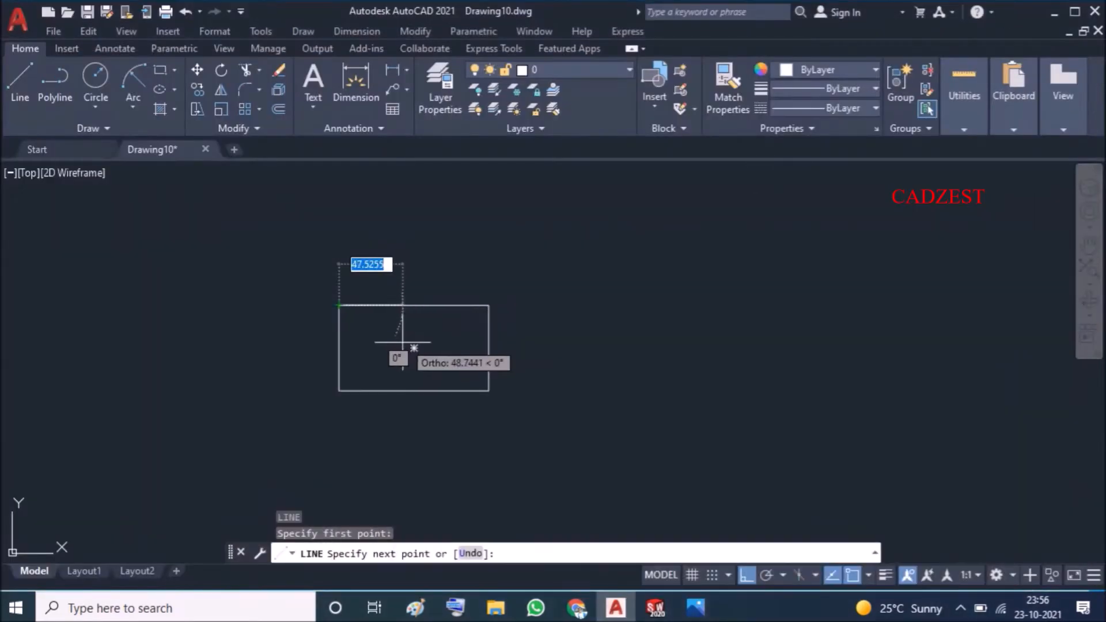
{"action": "scroll", "coordinate": [380, 340], "scroll_direction": "up", "scroll_amount": 3}
{"action": "type", "text": "32"}
{"action": "key", "text": "Return"}
{"action": "key", "text": "ctrl+z"}
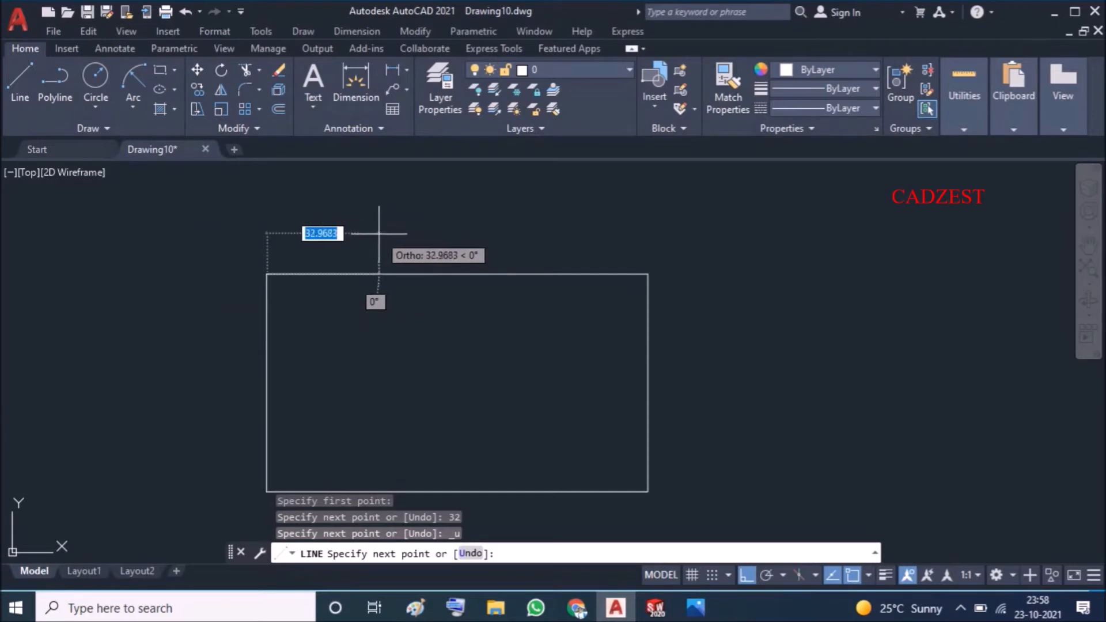
Draw the raised block's outline 32 units right, 16 down and 32 left, and close it at the base rectangle's upper-left corner
{"action": "type", "text": "32"}
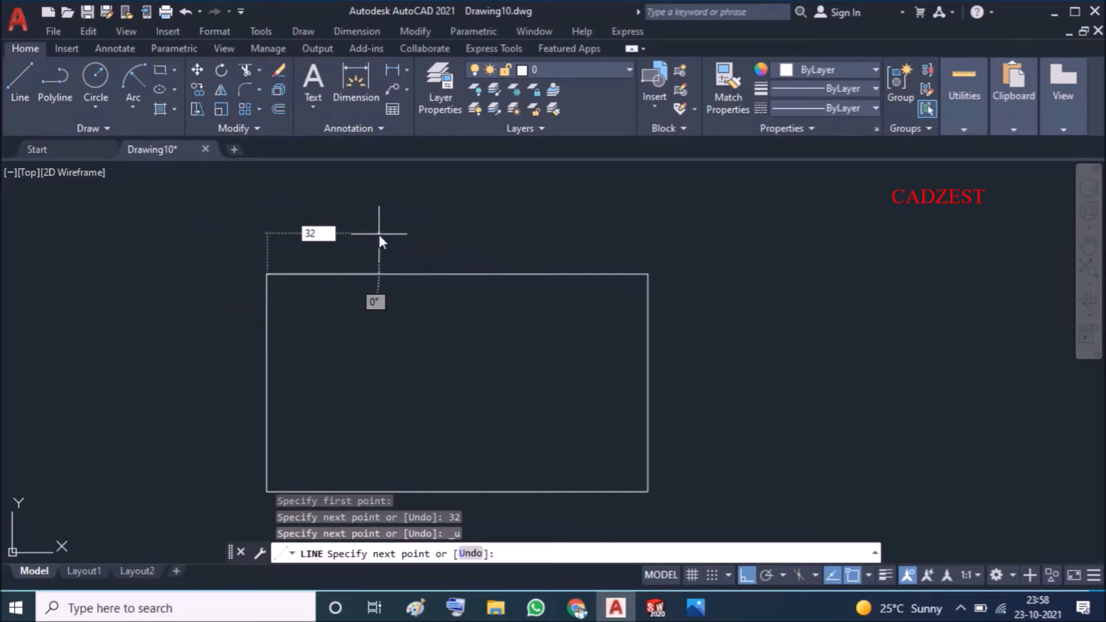
{"action": "key", "text": "Return"}
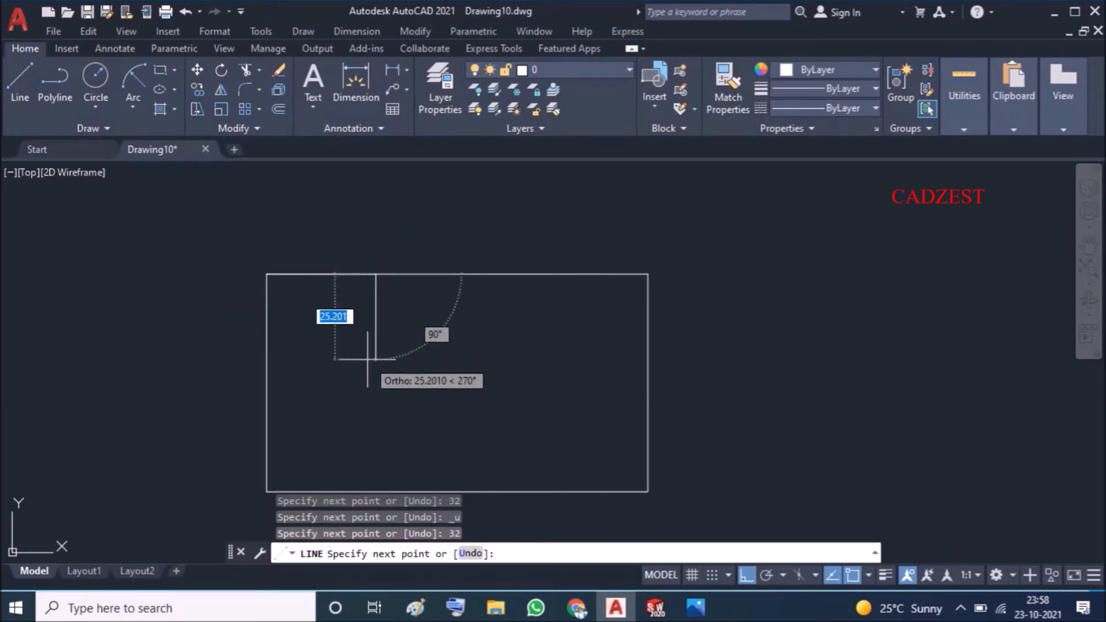
{"action": "type", "text": "16"}
{"action": "key", "text": "Return"}
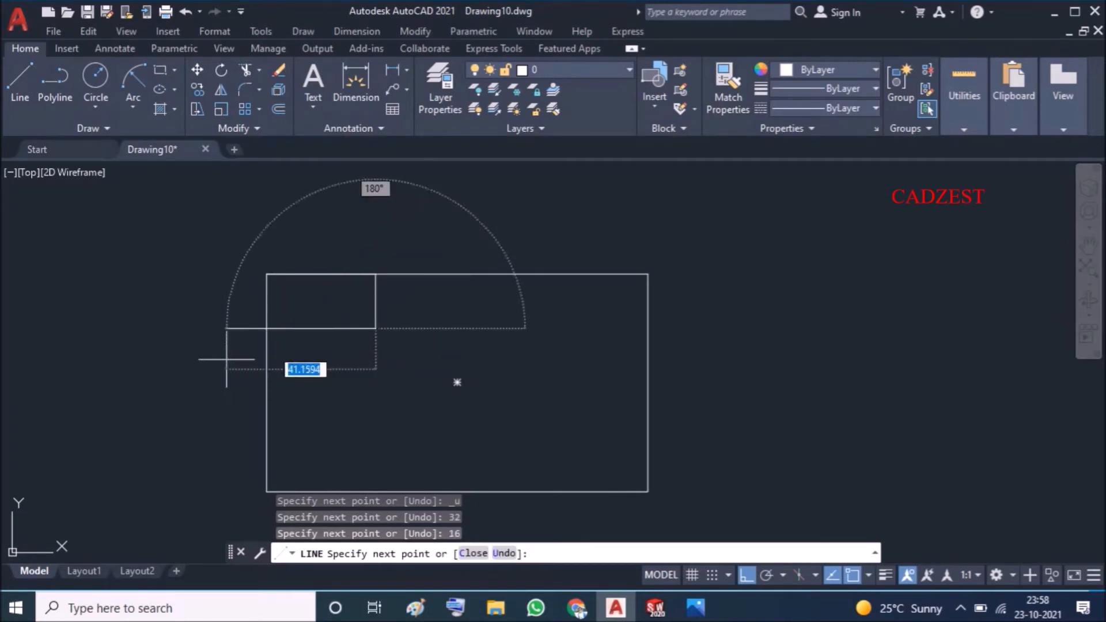
{"action": "type", "text": "32"}
{"action": "key", "text": "Return"}
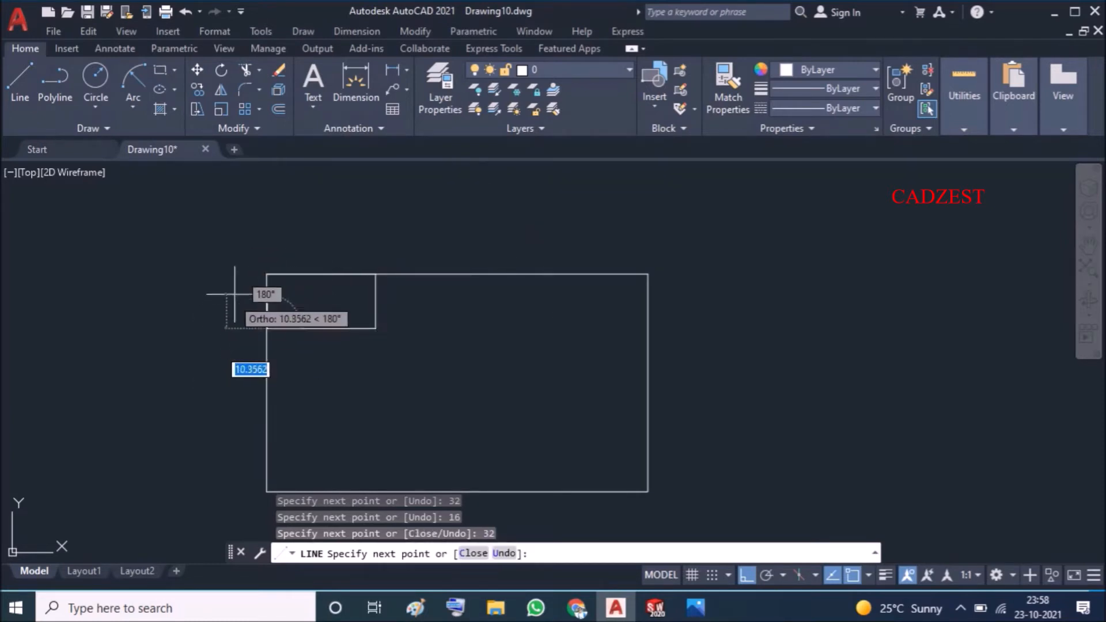
{"action": "left_click", "coordinate": [266, 274]}
{"action": "key", "text": "Escape"}
{"action": "left_click", "coordinate": [158, 236]}
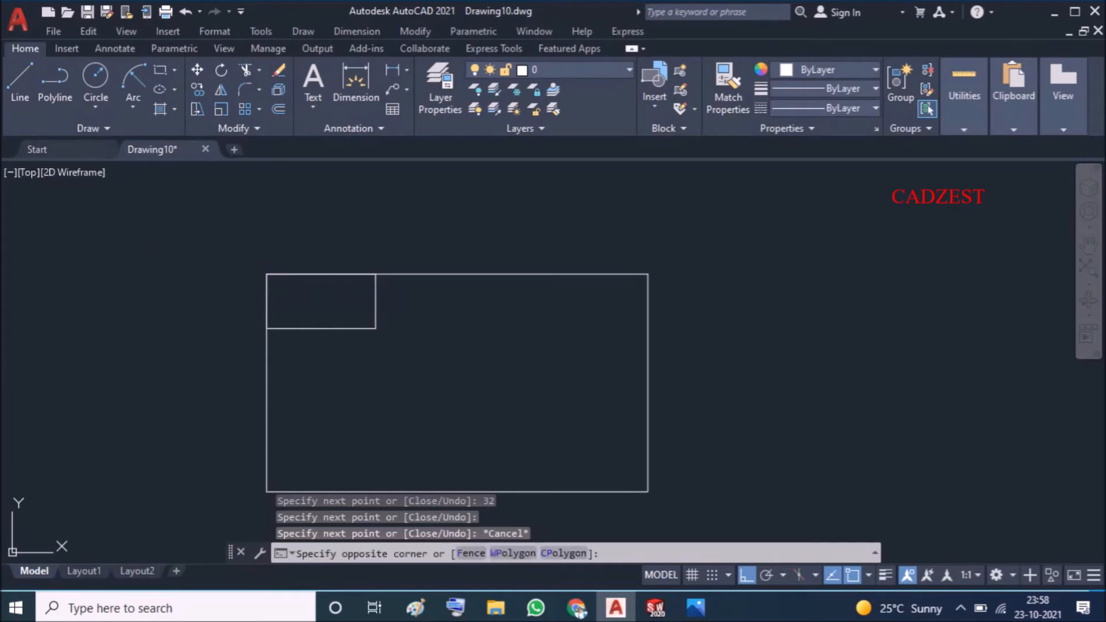
{"action": "key", "text": "Escape"}
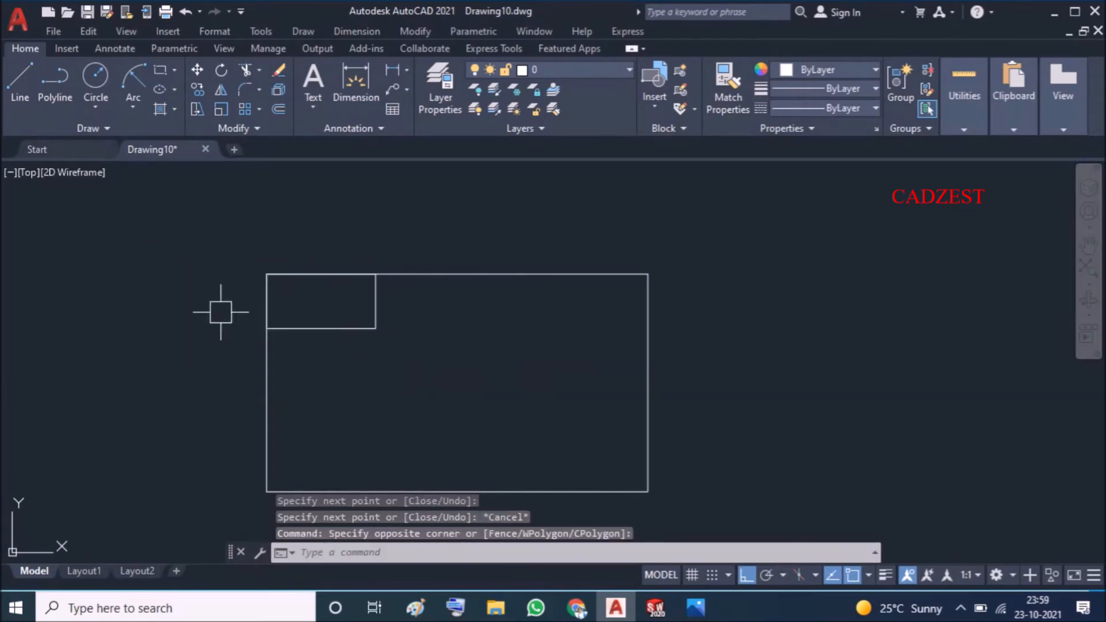
{"action": "key", "text": "Escape"}
{"action": "key", "text": "Escape"}
{"action": "left_click", "coordinate": [202, 227]}
{"action": "left_click", "coordinate": [429, 365]}
{"action": "key", "text": "Escape"}
{"action": "left_click", "coordinate": [494, 193]}
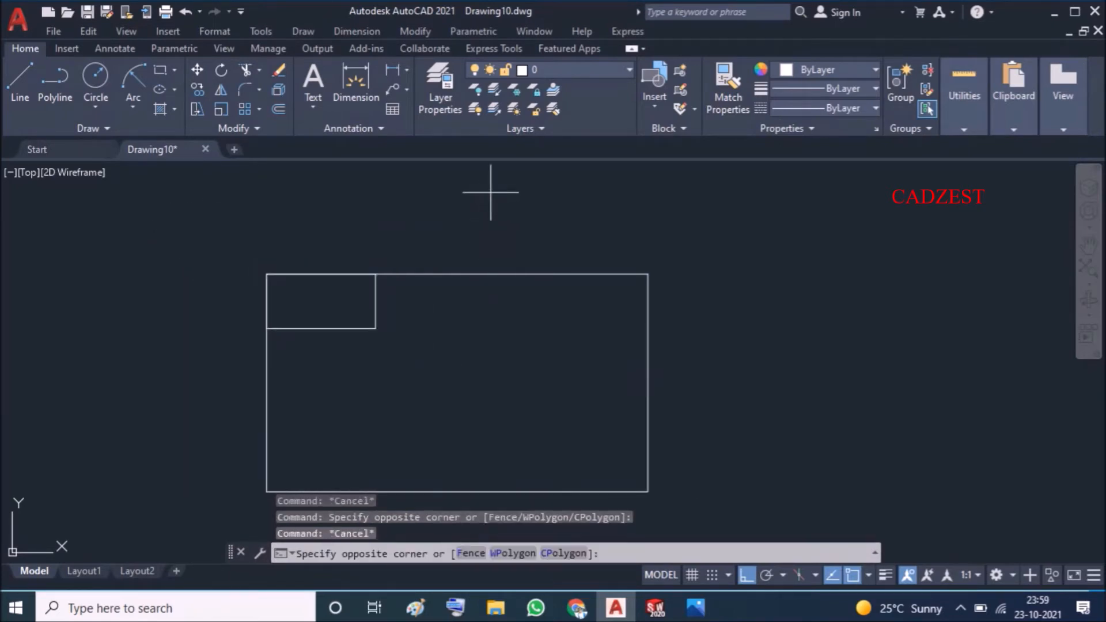
{"action": "left_click", "coordinate": [208, 342]}
{"action": "key", "text": "Escape"}
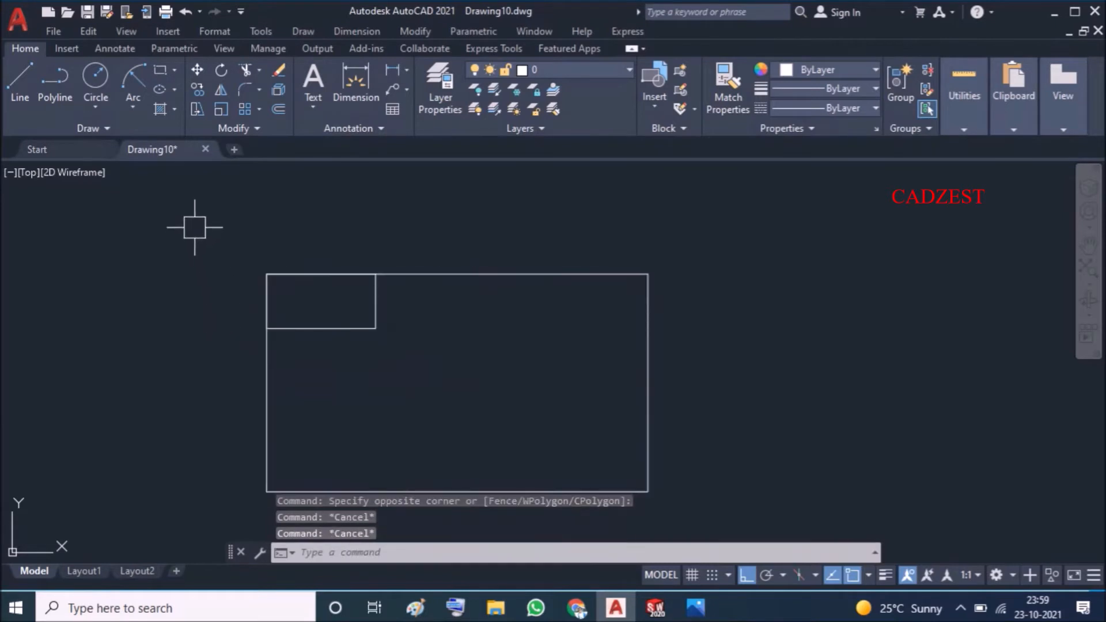
Join the small corner rectangle's four lines into a single polyline
{"action": "left_click", "coordinate": [185, 218]}
{"action": "left_click", "coordinate": [434, 364]}
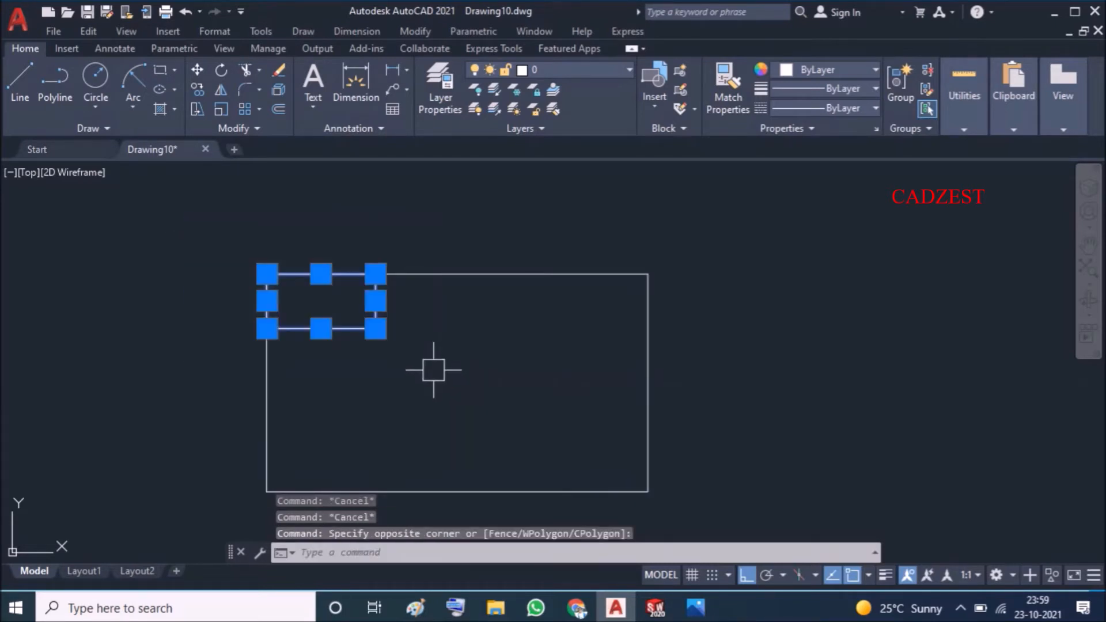
{"action": "type", "text": "j"}
{"action": "key", "text": "Return"}
{"action": "key", "text": "Escape"}
{"action": "left_click", "coordinate": [340, 327]}
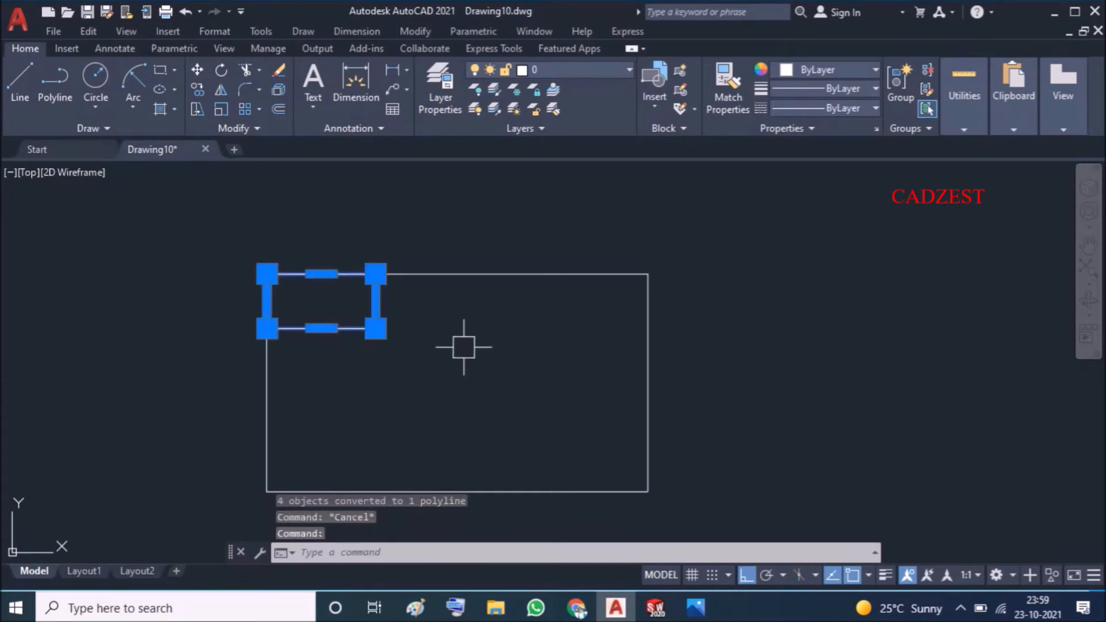
{"action": "key", "text": "Escape"}
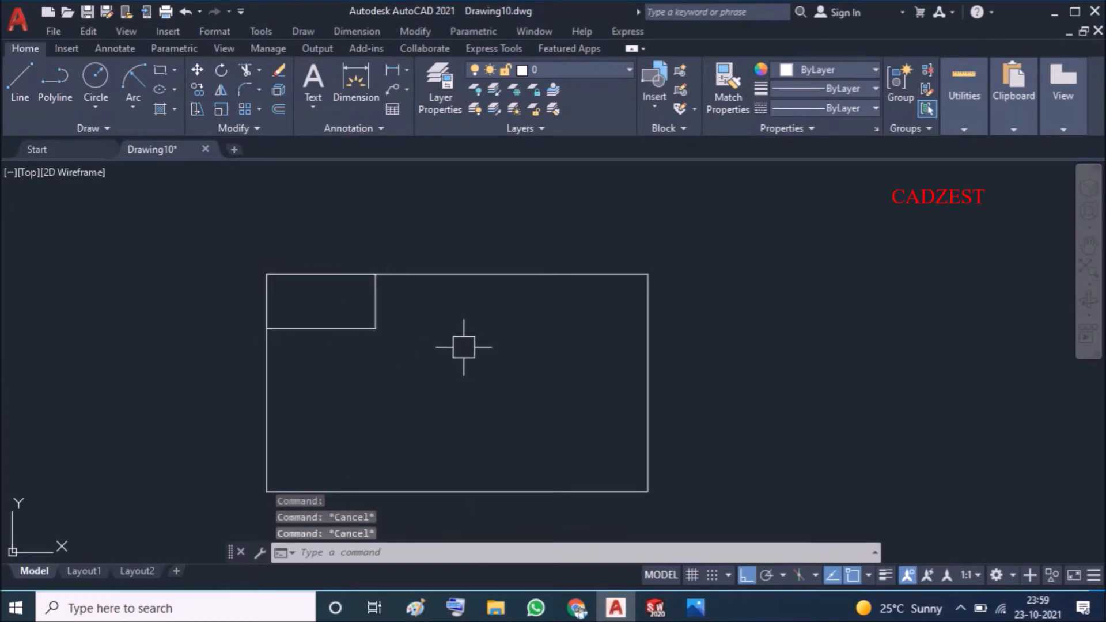
Mirror the small rectangle about a vertical line through the midpoint of the base's upper edge, keeping the source object
{"action": "type", "text": "mi"}
{"action": "key", "text": "Return"}
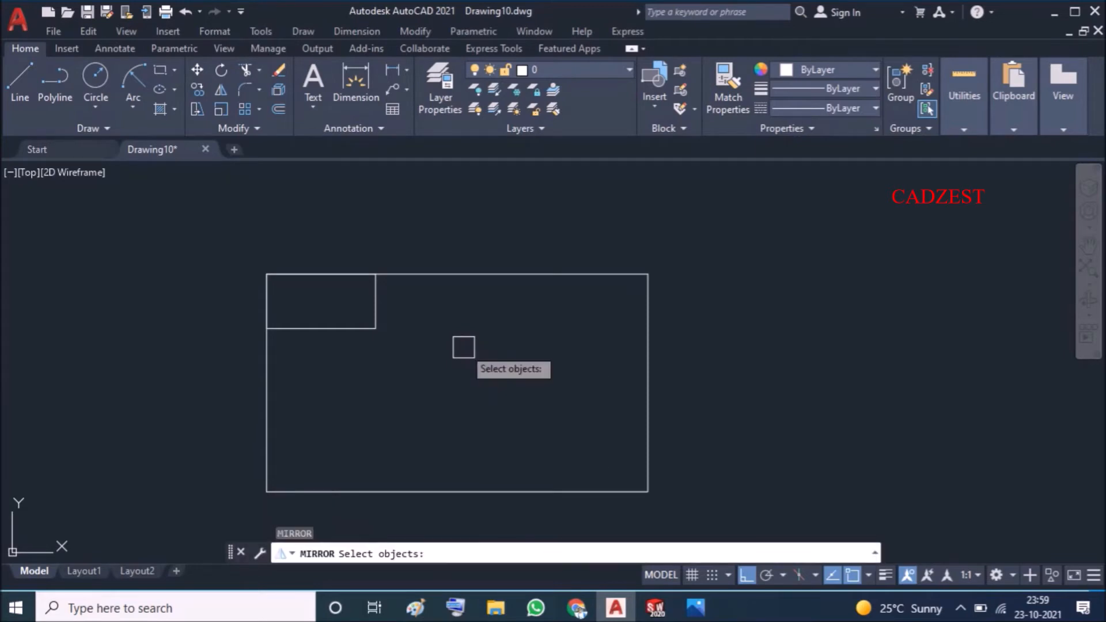
{"action": "left_click", "coordinate": [376, 312]}
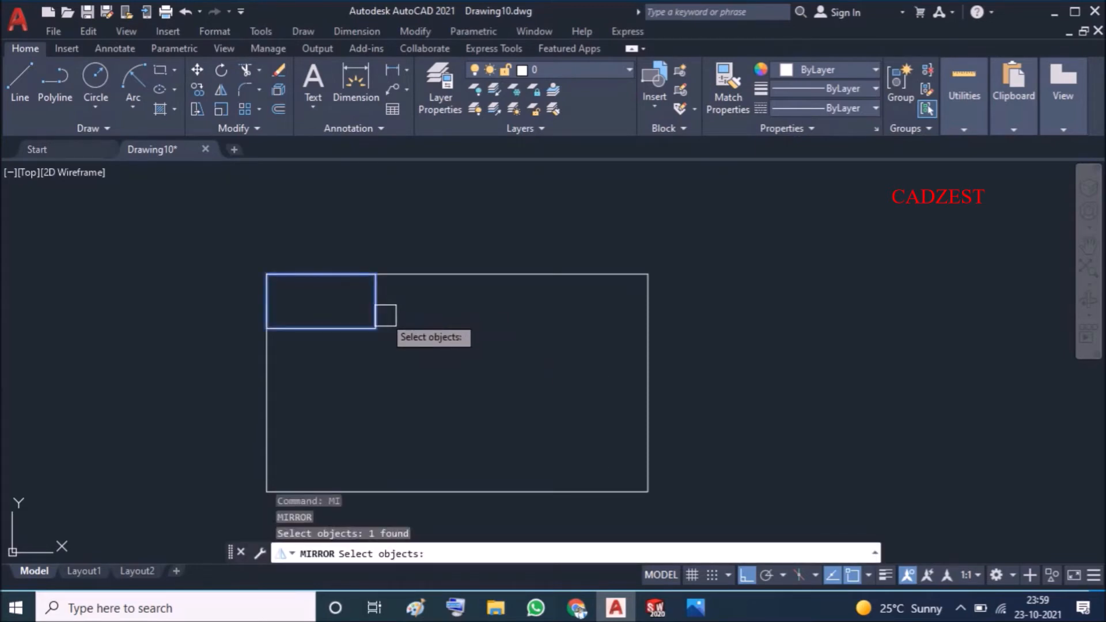
{"action": "key", "text": "Return"}
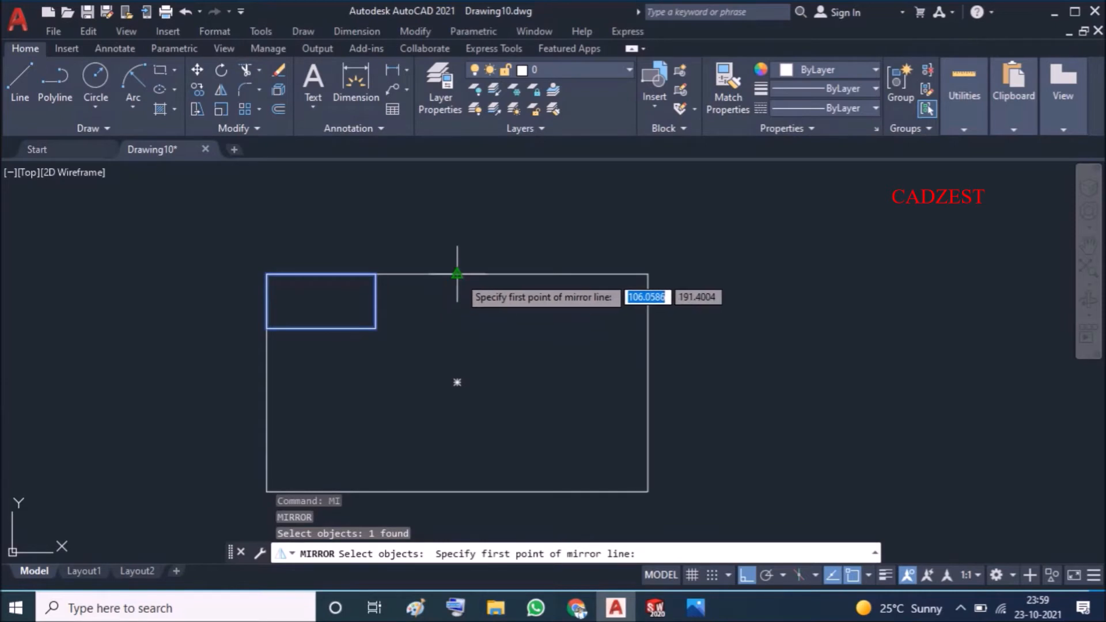
{"action": "left_click", "coordinate": [458, 275]}
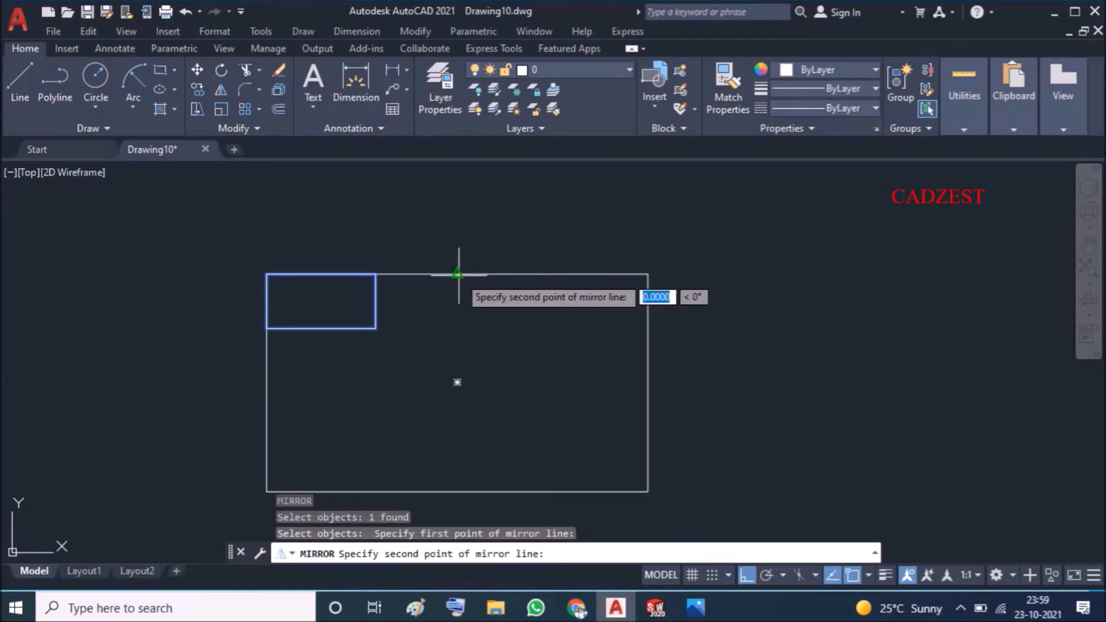
{"action": "left_click", "coordinate": [459, 199]}
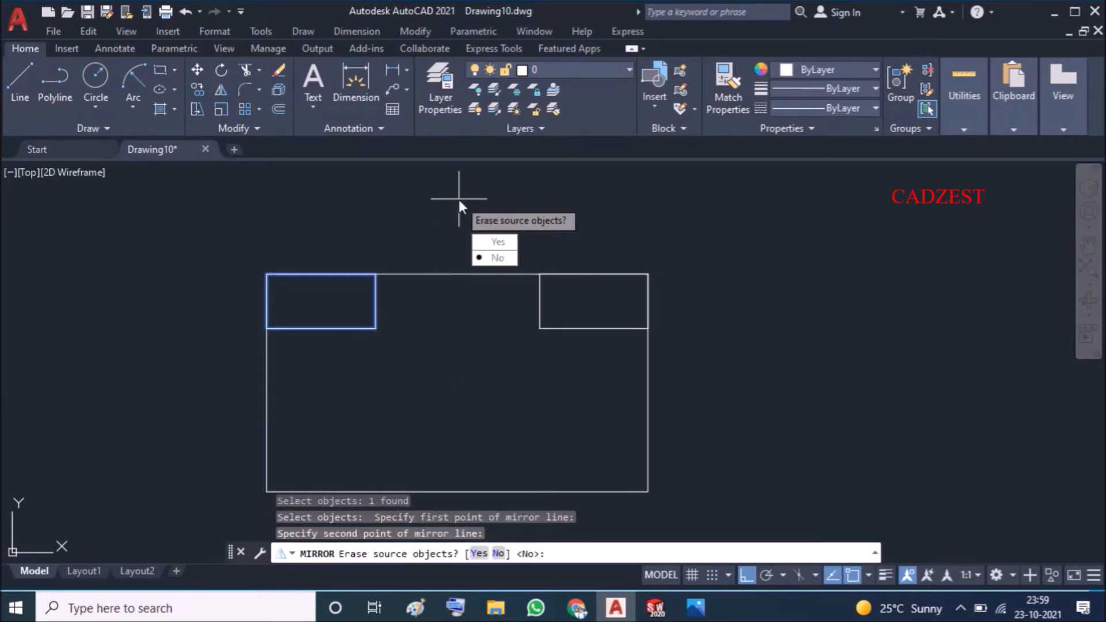
{"action": "left_click", "coordinate": [496, 260]}
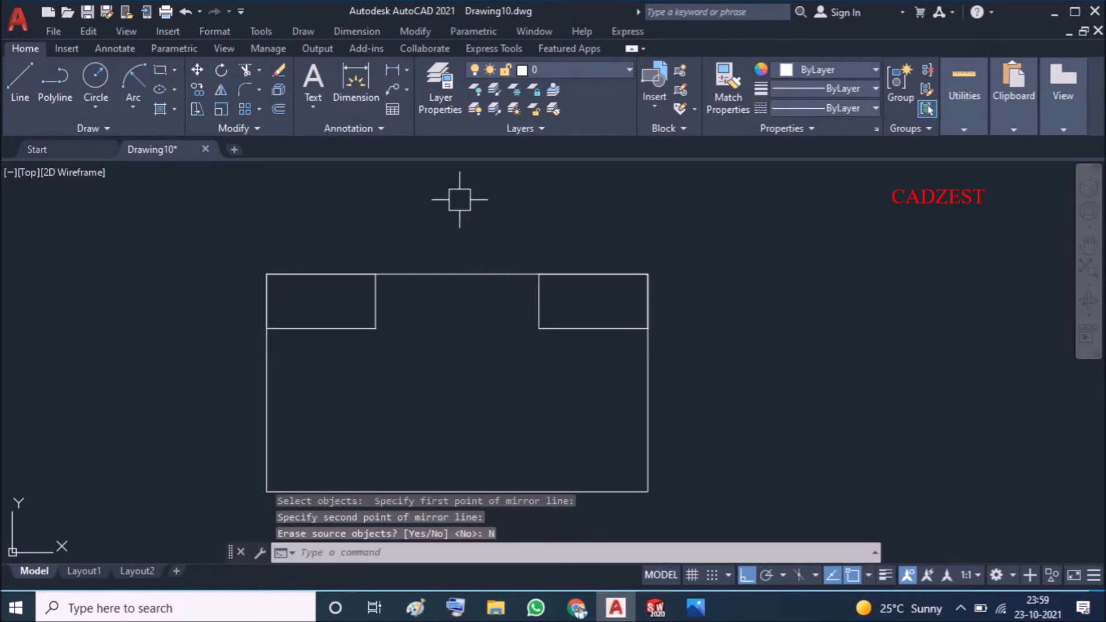
{"action": "key", "text": "Escape"}
Mirror the upper-right small rectangle about a horizontal line through the midpoint of the base's right edge, erasing the source object
{"action": "left_click", "coordinate": [539, 321]}
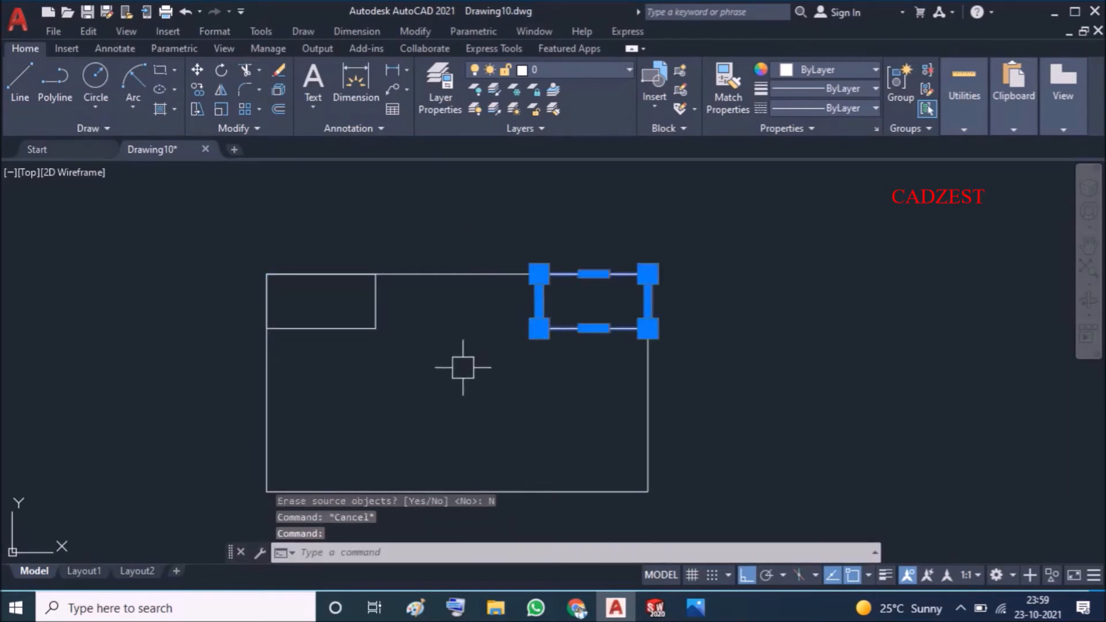
{"action": "type", "text": "mi"}
{"action": "key", "text": "Return"}
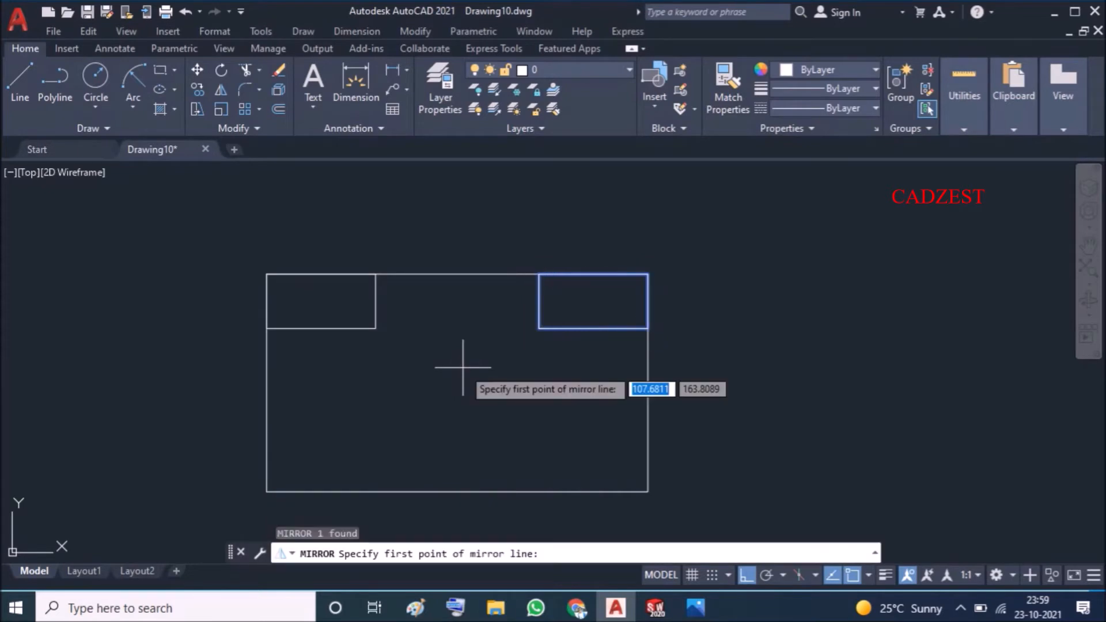
{"action": "left_click", "coordinate": [648, 382]}
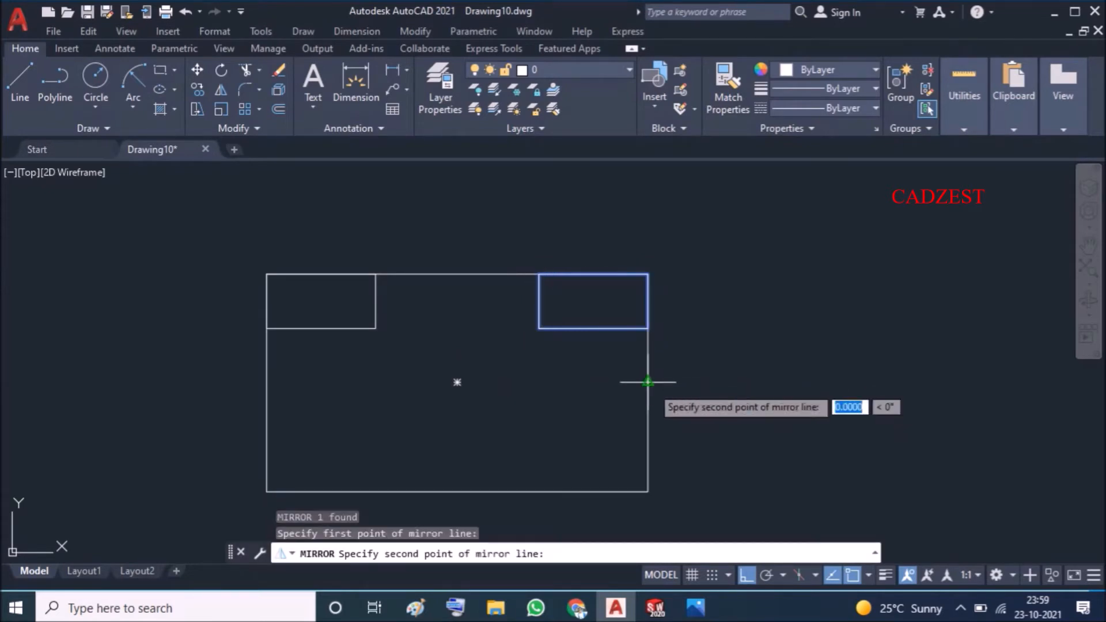
{"action": "left_click", "coordinate": [838, 381]}
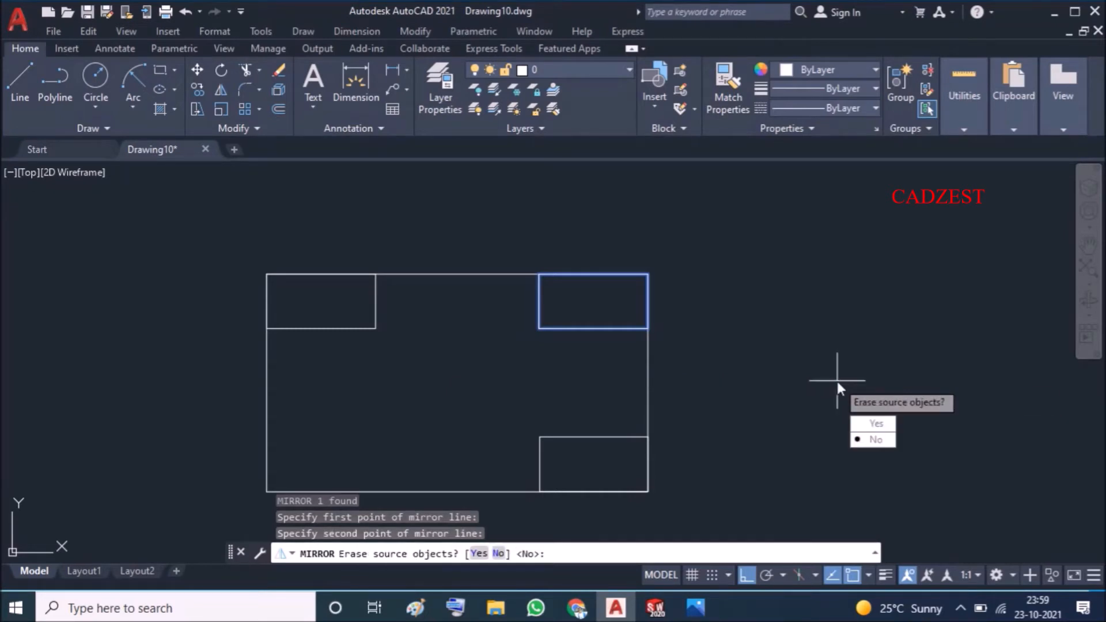
{"action": "left_click", "coordinate": [875, 425]}
{"action": "key", "text": "Escape"}
{"action": "scroll", "coordinate": [797, 313], "scroll_direction": "down", "scroll_amount": 2}
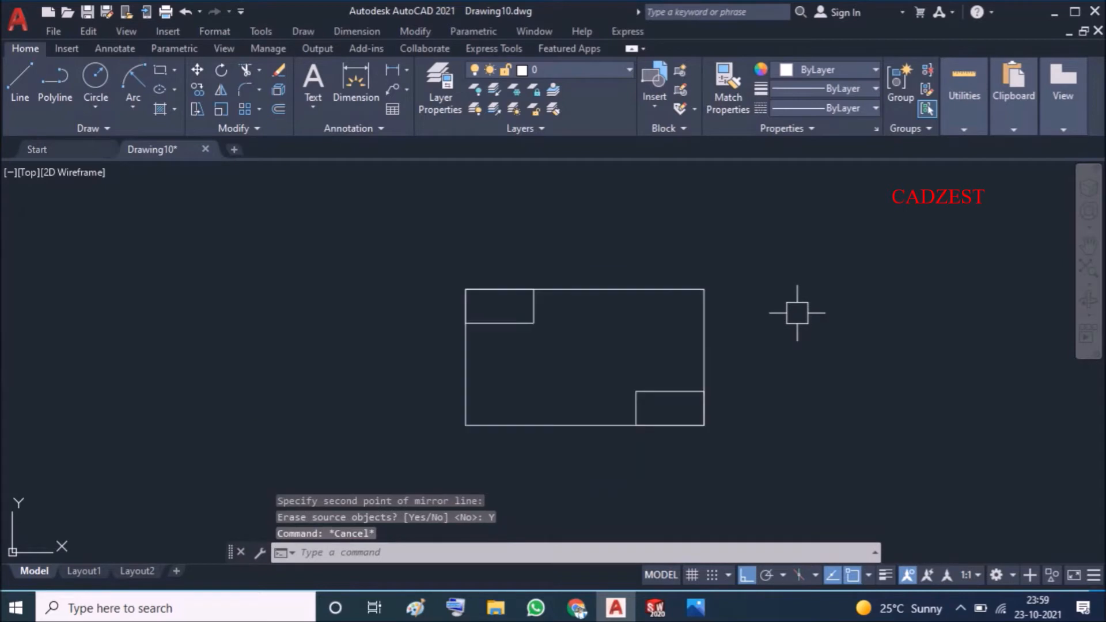
Consult the reference drawing in Photos for the pocket's dimensions and, in AutoCAD, start a line at the base rectangle's lower-left corner
{"action": "mouse_move", "coordinate": [695, 608]}
{"action": "left_click", "coordinate": [693, 518]}
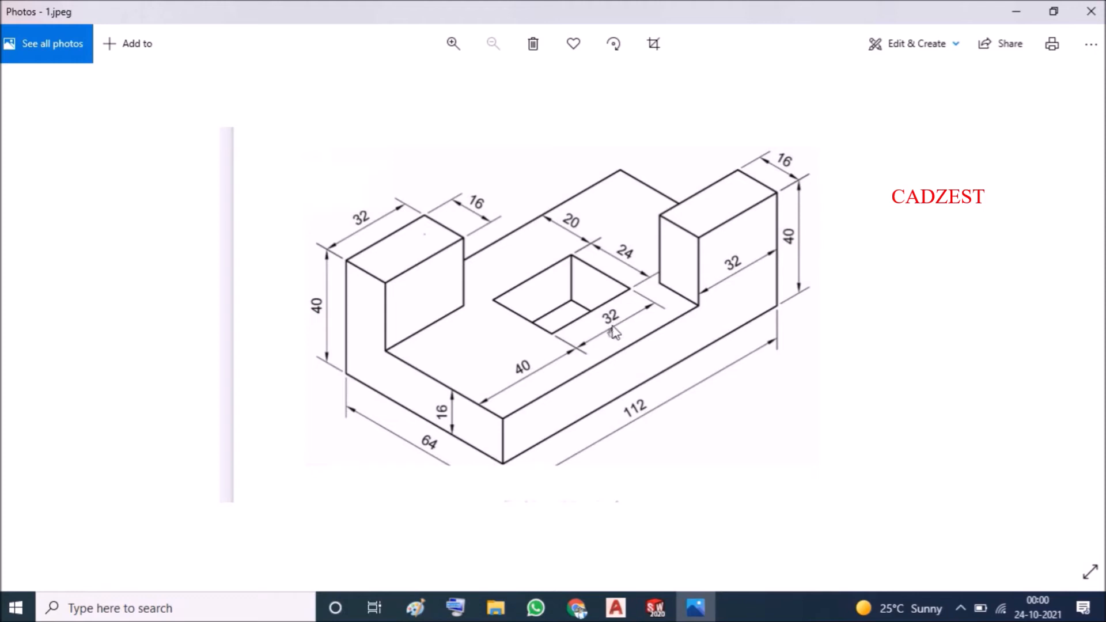
{"action": "left_click", "coordinate": [1014, 10]}
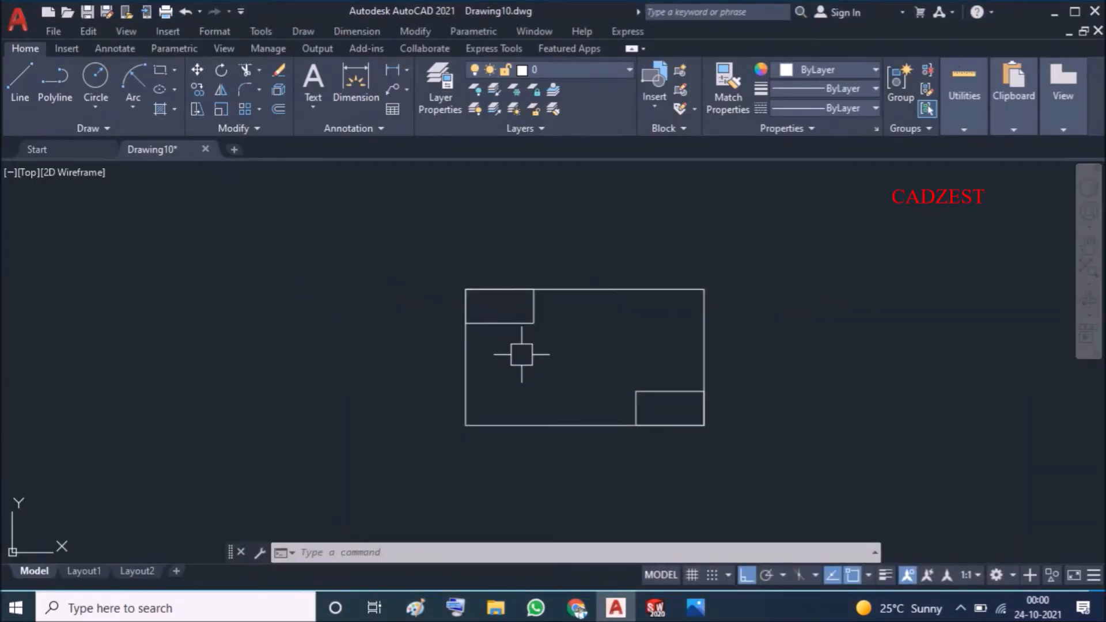
{"action": "type", "text": "l"}
{"action": "key", "text": "Return"}
{"action": "left_click", "coordinate": [465, 426]}
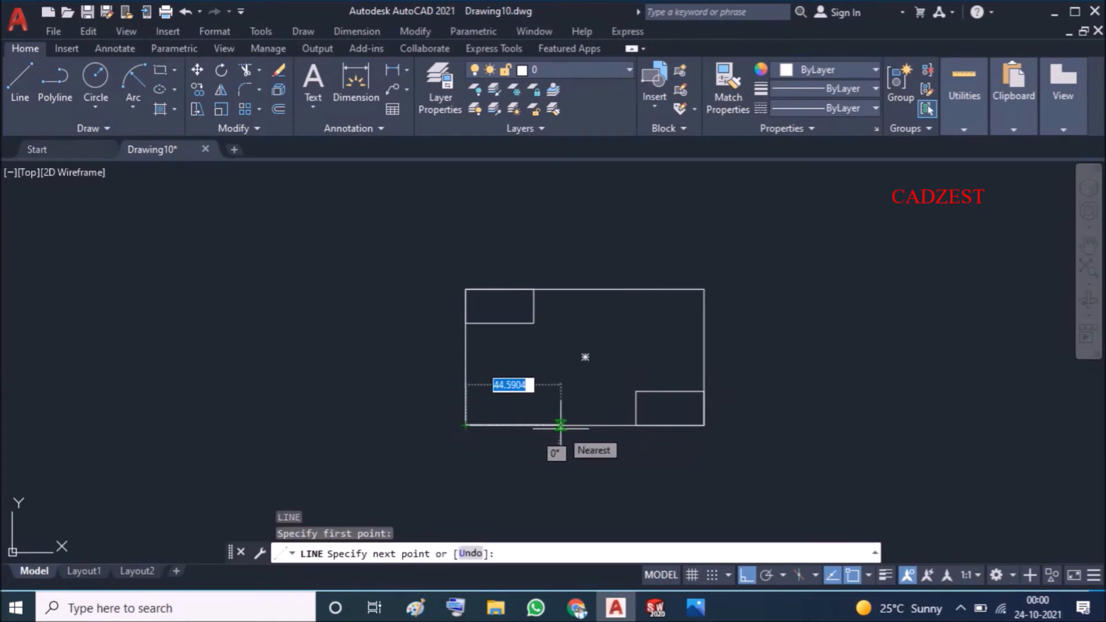
Try a 30-unit segment along the base's lower edge, and undo it after rechecking the pocket's offset in Photos
{"action": "type", "text": "30"}
{"action": "key", "text": "Return"}
{"action": "mouse_move", "coordinate": [695, 607]}
{"action": "left_click", "coordinate": [697, 526]}
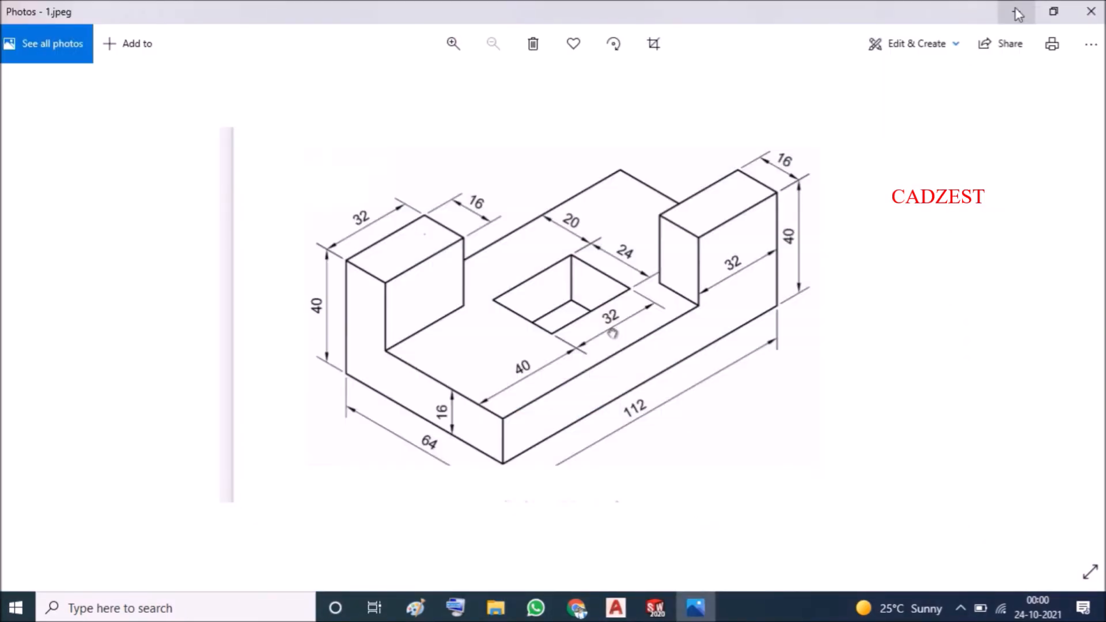
{"action": "left_click", "coordinate": [1015, 10]}
{"action": "key", "text": "ctrl+z"}
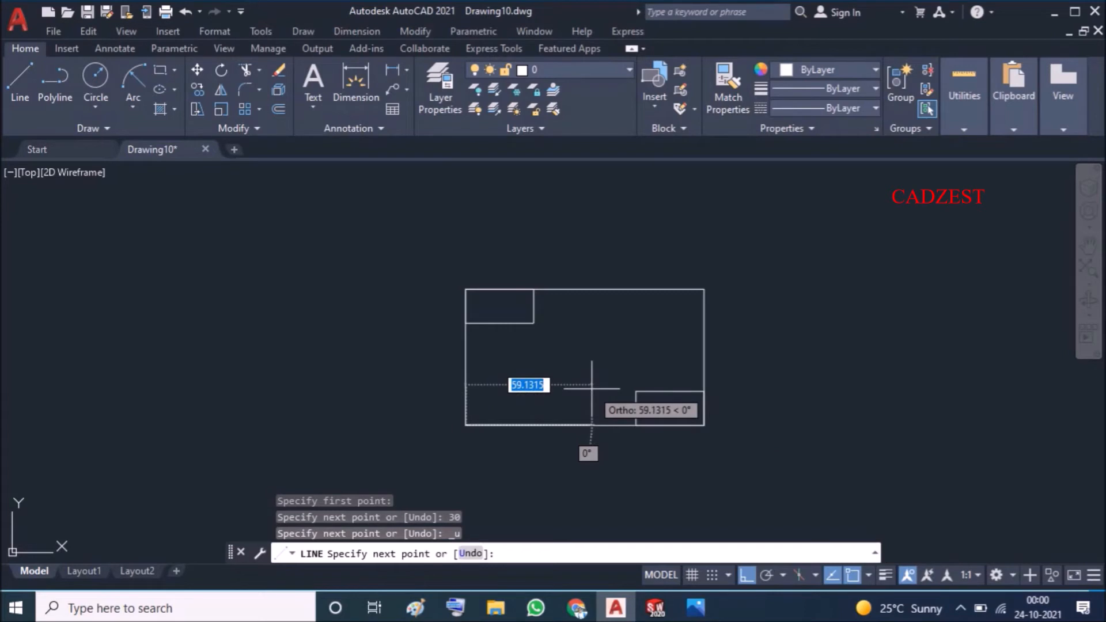
Draw the line's first segment 40 units to the right along the base's lower edge
{"action": "type", "text": "40"}
{"action": "key", "text": "Return"}
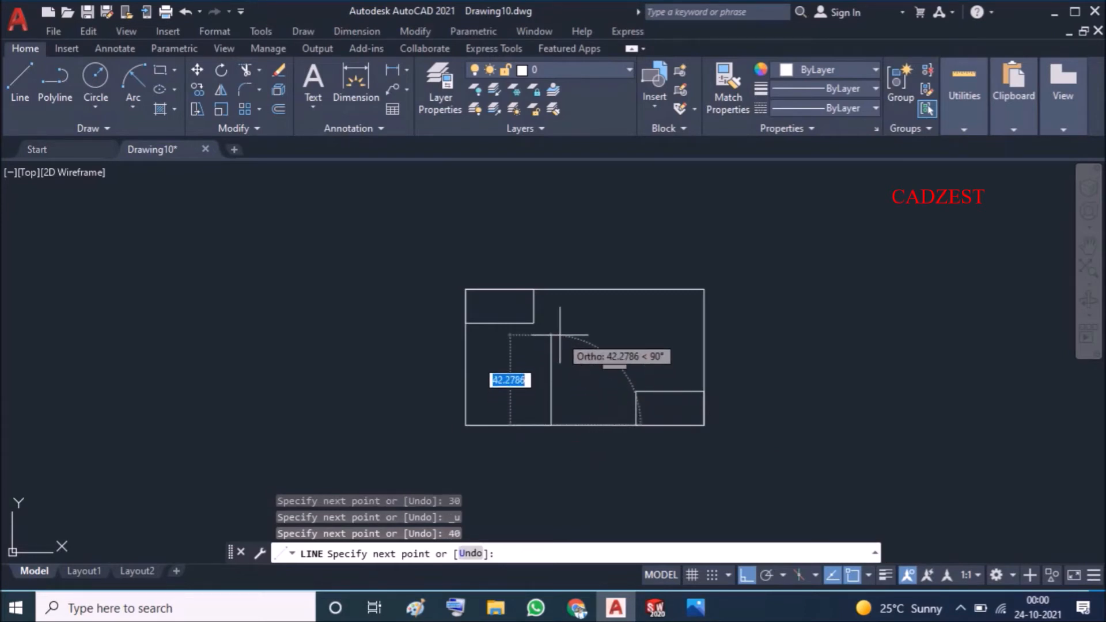
Try a 24-unit upward segment, and undo it after checking the pocket's dimensions in Photos
{"action": "type", "text": "24"}
{"action": "key", "text": "Return"}
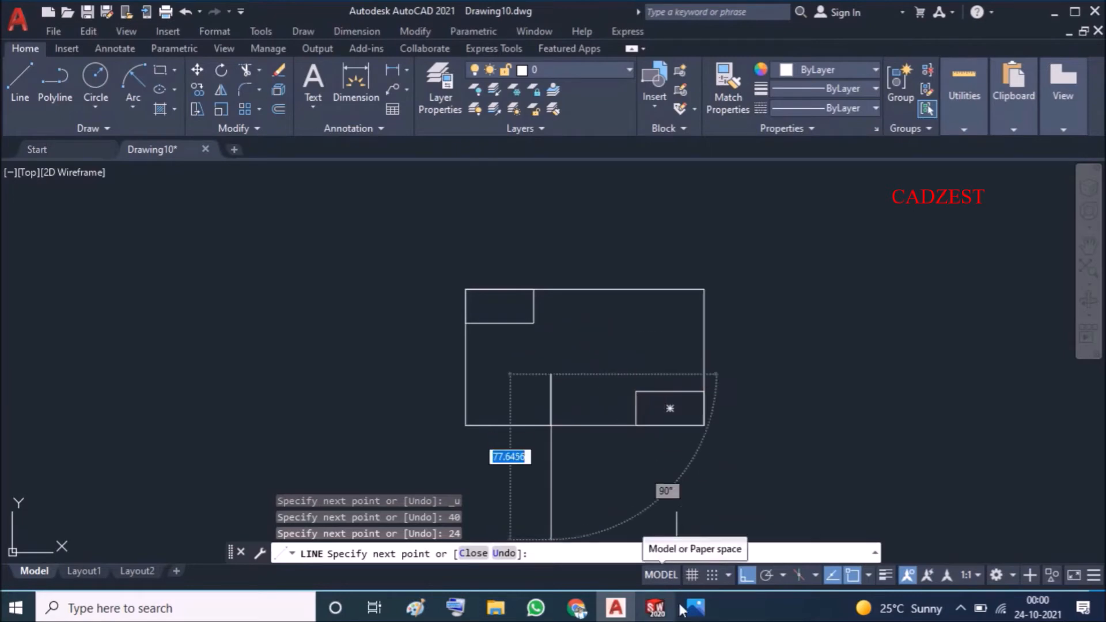
{"action": "mouse_move", "coordinate": [696, 607]}
{"action": "left_click", "coordinate": [699, 551]}
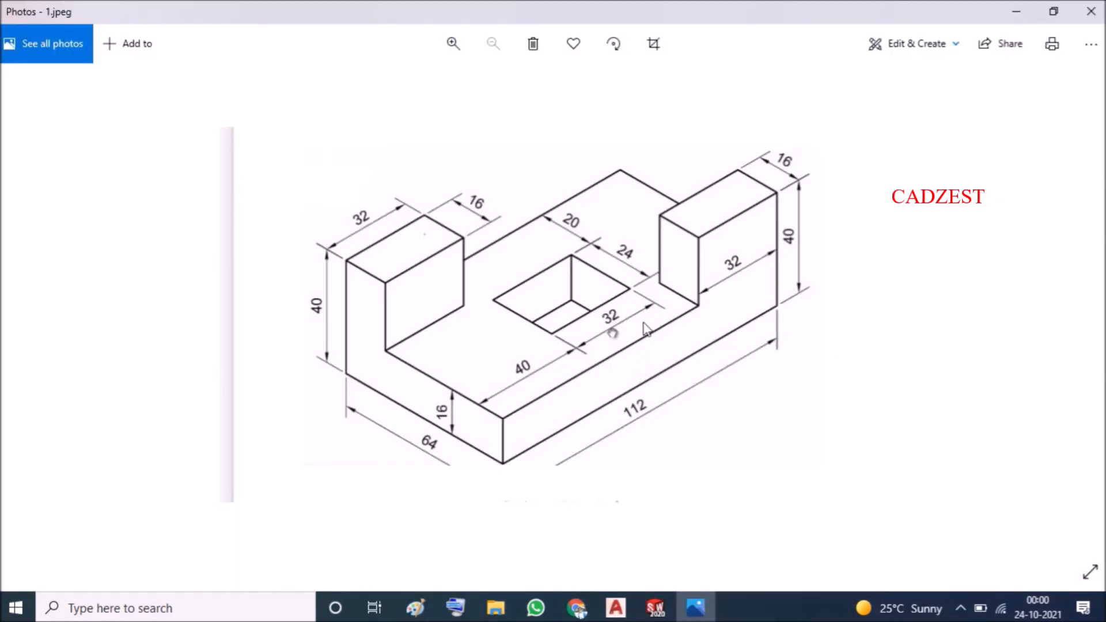
{"action": "left_click", "coordinate": [1017, 11]}
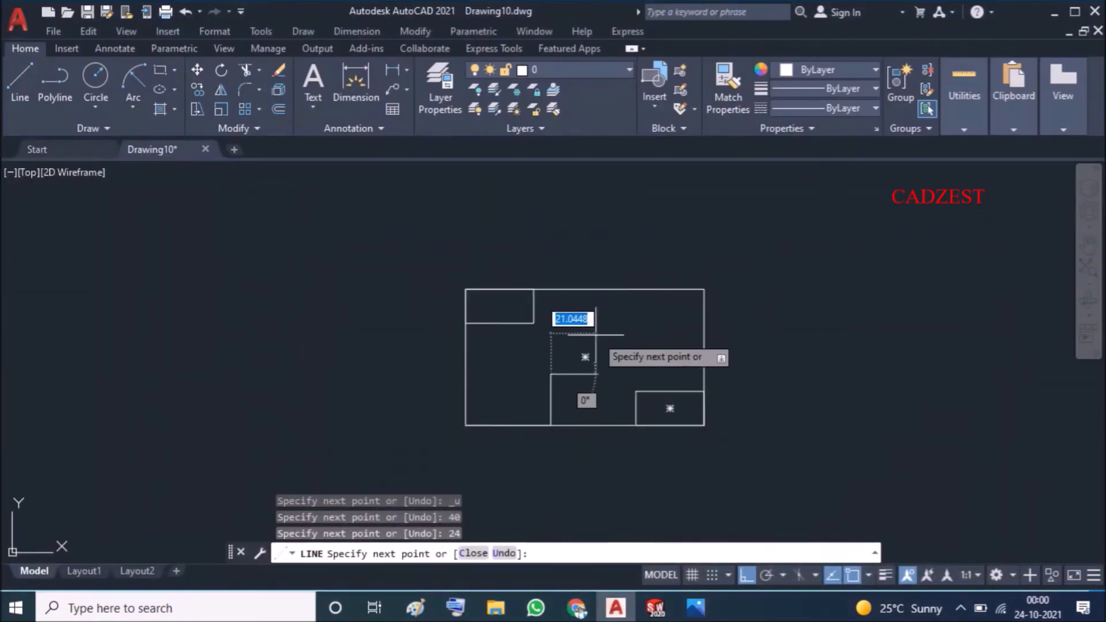
{"action": "scroll", "coordinate": [518, 313], "scroll_direction": "down", "scroll_amount": 2}
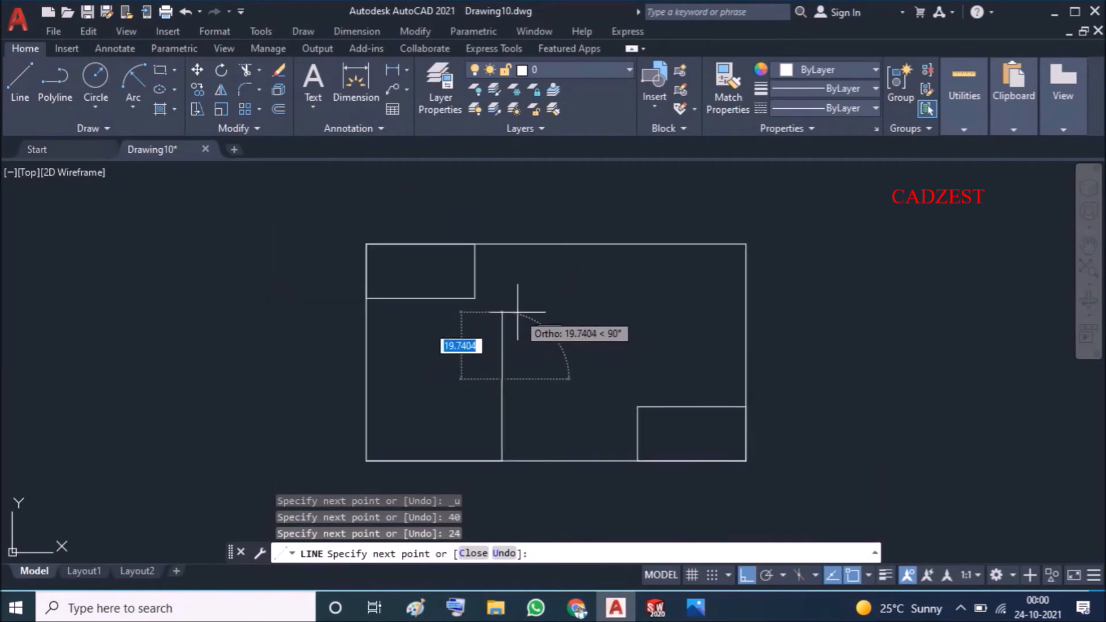
{"action": "scroll", "coordinate": [518, 312], "scroll_direction": "down", "scroll_amount": 2}
{"action": "key", "text": "ctrl+z"}
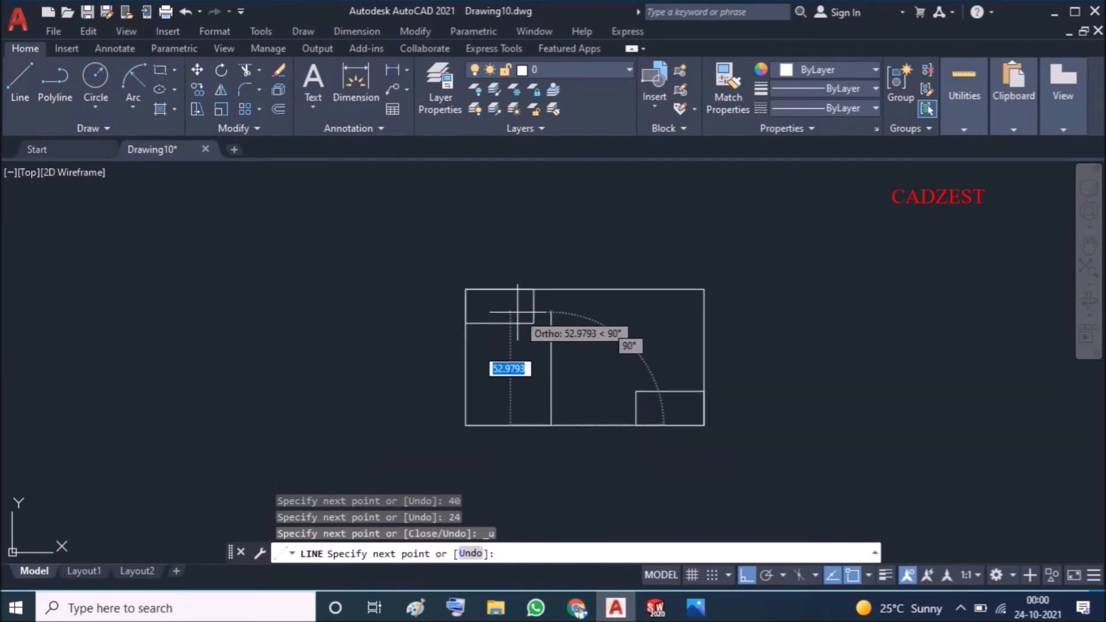
Draw the line's next segment 20 units upward from the end of the 40-unit segment
{"action": "scroll", "coordinate": [533, 332], "scroll_direction": "up", "scroll_amount": 2}
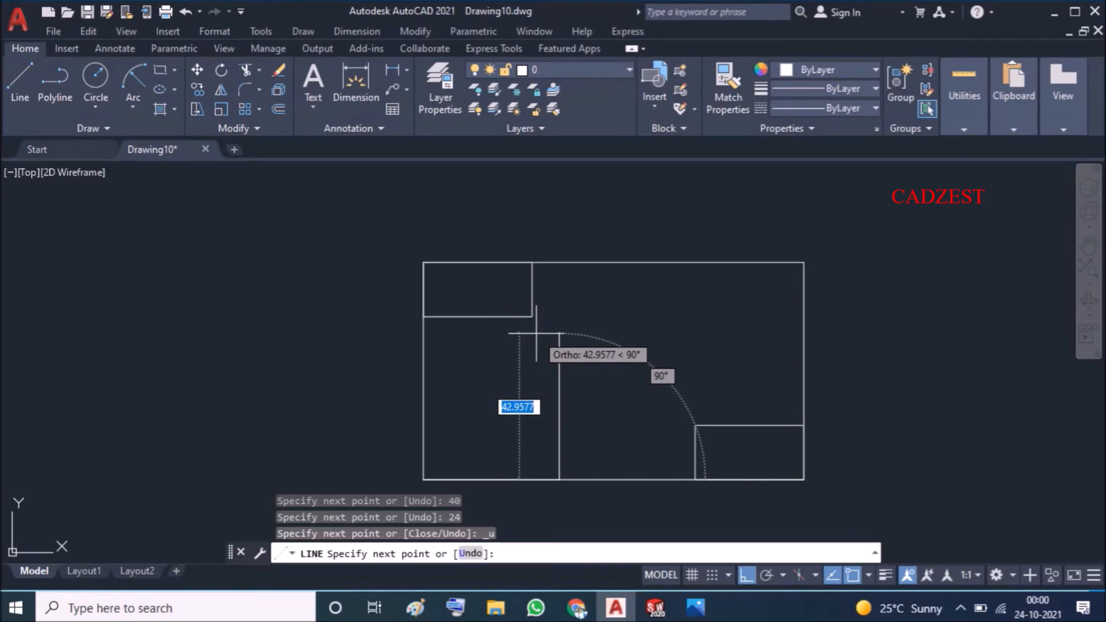
{"action": "type", "text": "20"}
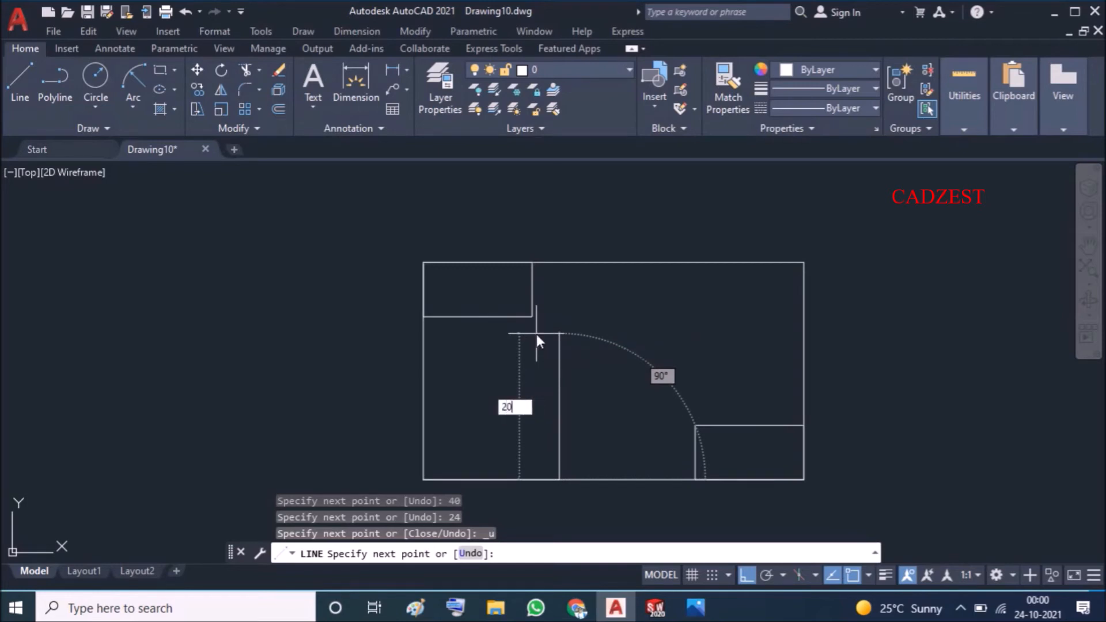
{"action": "key", "text": "Return"}
Continue the line into the pocket's closed outline: 32 units right, 24 up, 32 left, and back down to the outline's starting corner
{"action": "type", "text": "32"}
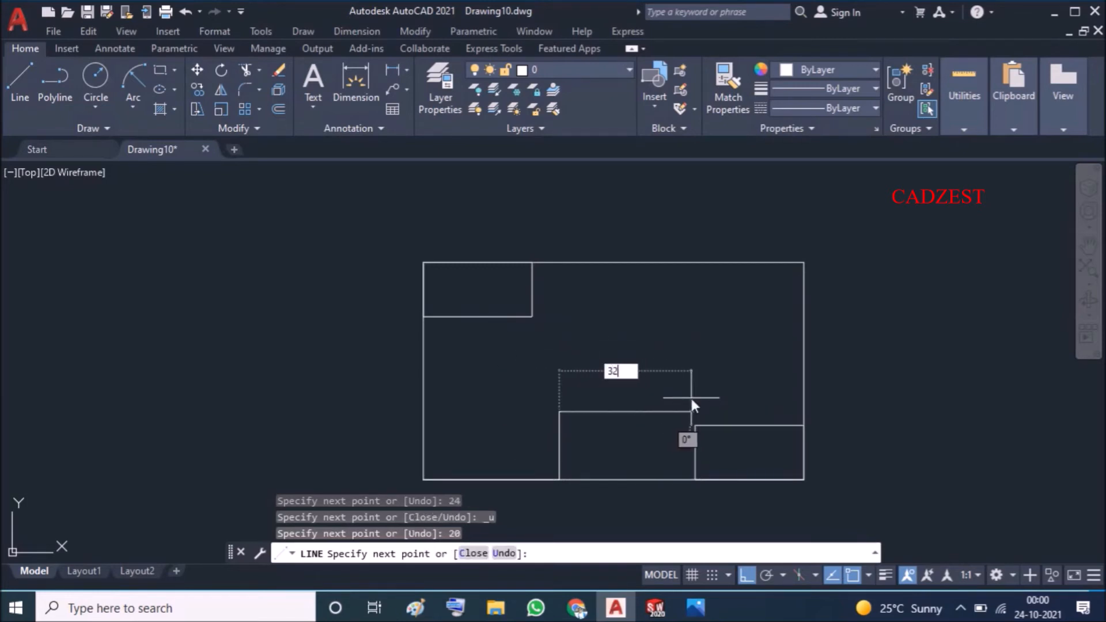
{"action": "key", "text": "Return"}
{"action": "type", "text": "24"}
{"action": "key", "text": "Return"}
{"action": "type", "text": "32"}
{"action": "key", "text": "Return"}
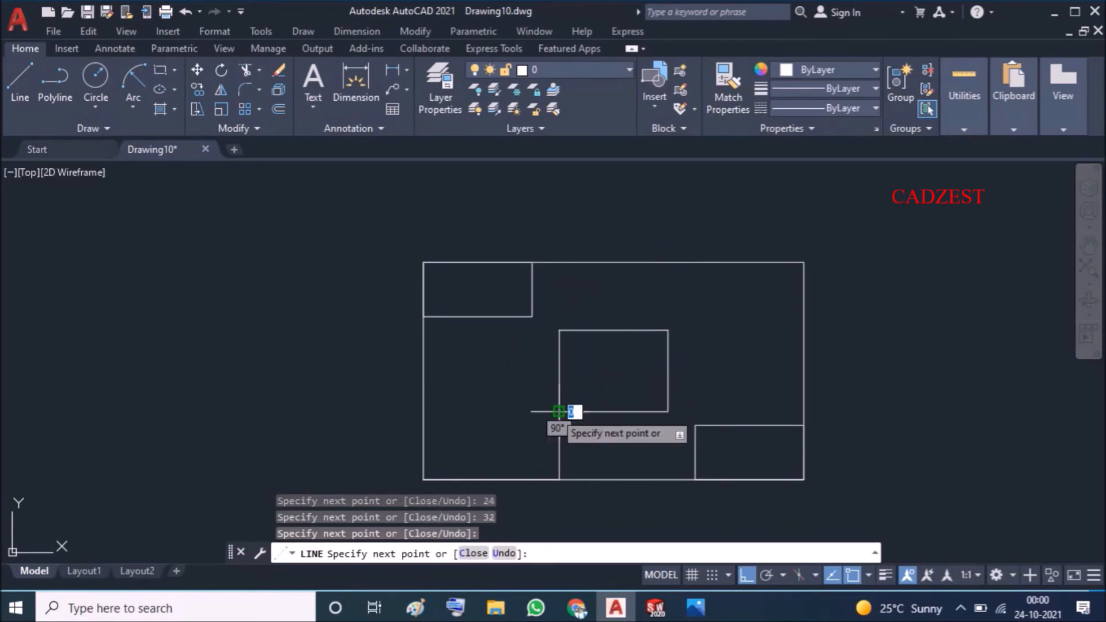
{"action": "key", "text": "Escape"}
Erase the two construction lines leading from the base's lower-left corner to the pocket outline
{"action": "left_click", "coordinate": [341, 390]}
{"action": "left_click", "coordinate": [584, 501]}
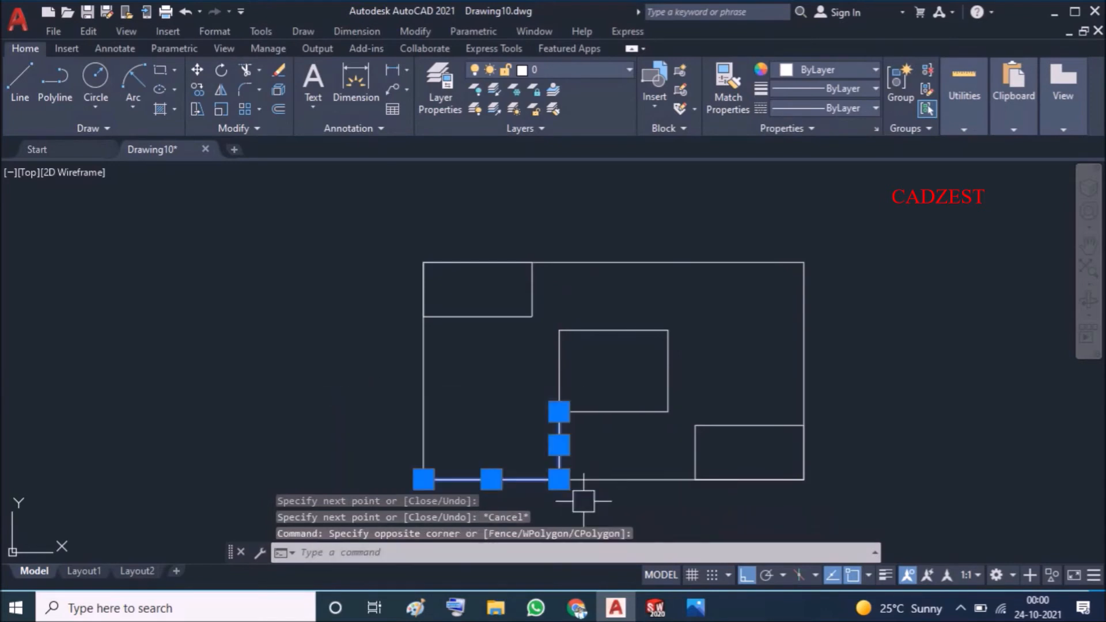
{"action": "middle_click_drag", "start_coordinate": [583, 501], "coordinate": [563, 427]}
{"action": "key", "text": "Delete"}
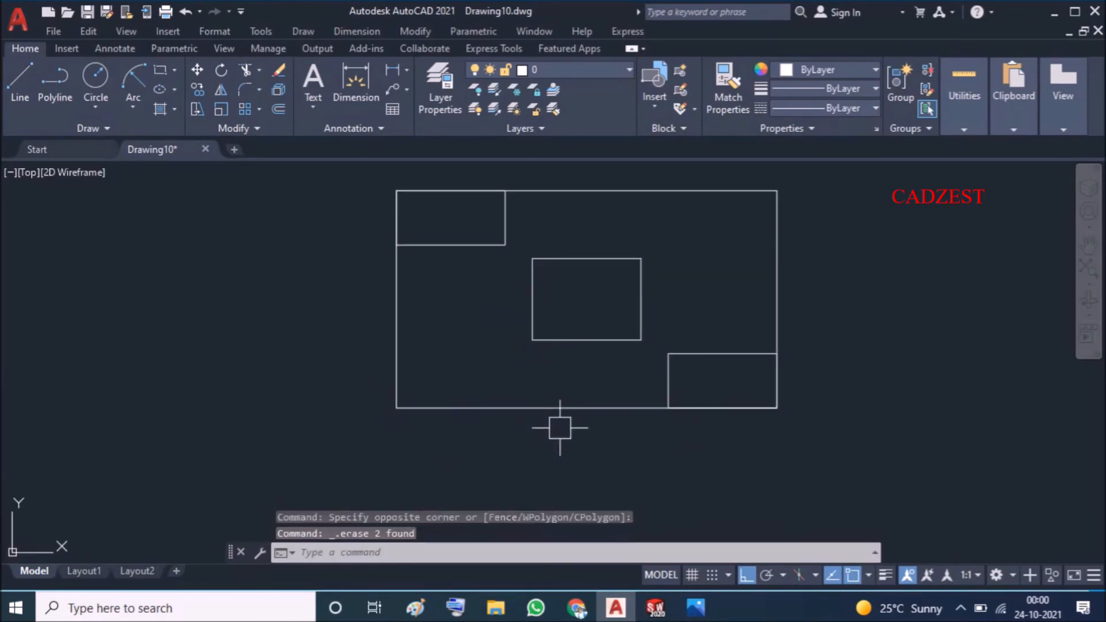
Join the pocket outline's four lines into one polyline and switch the view to SW Isometric
{"action": "left_click", "coordinate": [527, 226]}
{"action": "left_click", "coordinate": [658, 355]}
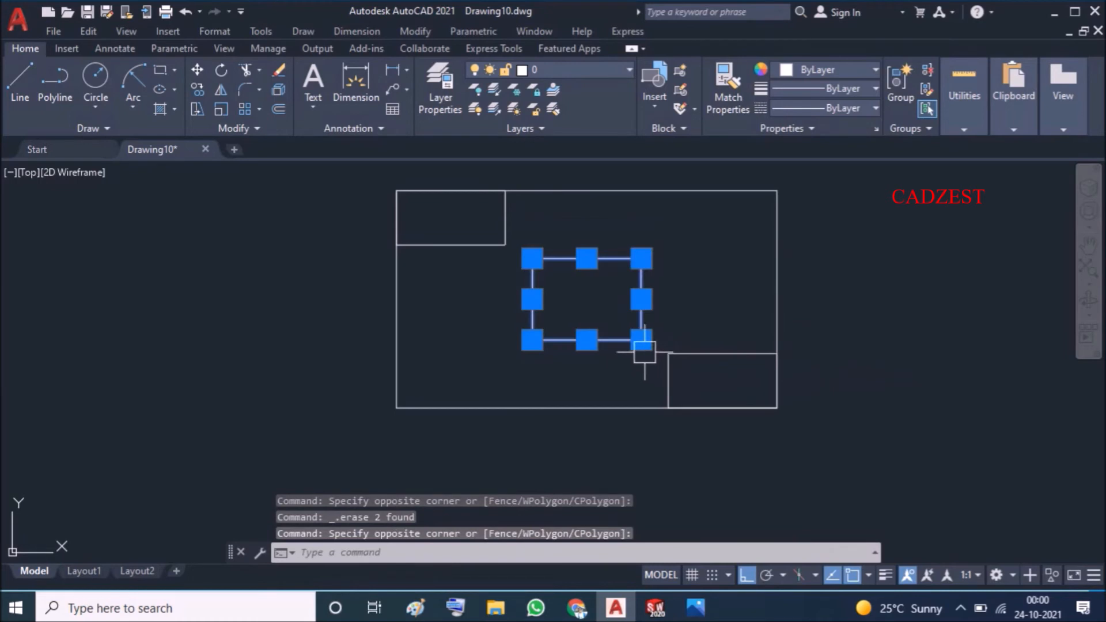
{"action": "type", "text": "j"}
{"action": "key", "text": "Return"}
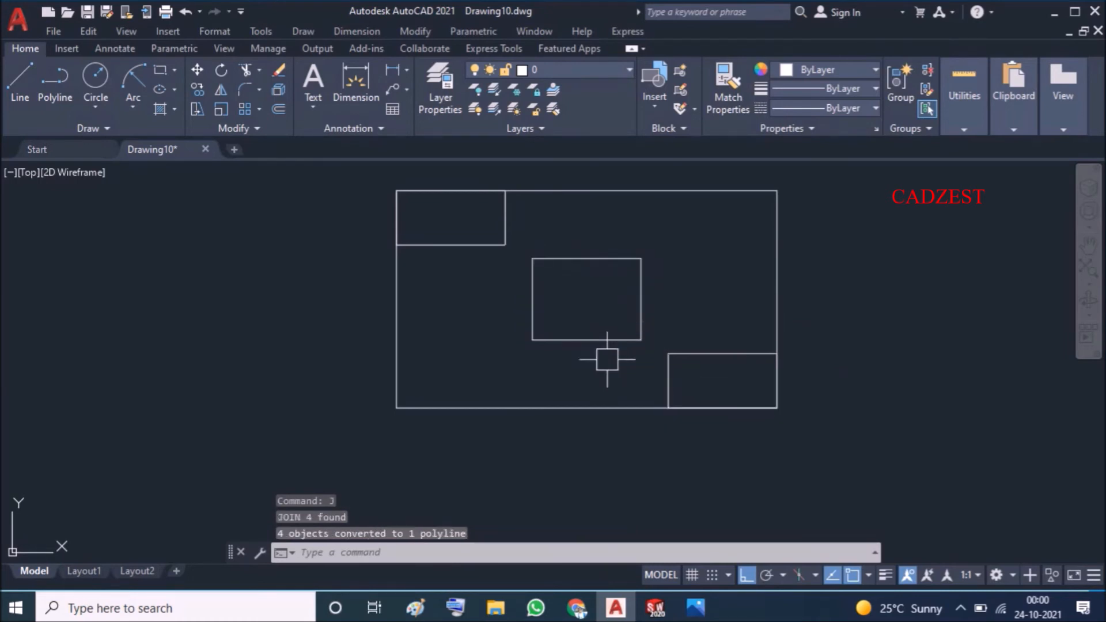
{"action": "left_click", "coordinate": [29, 172]}
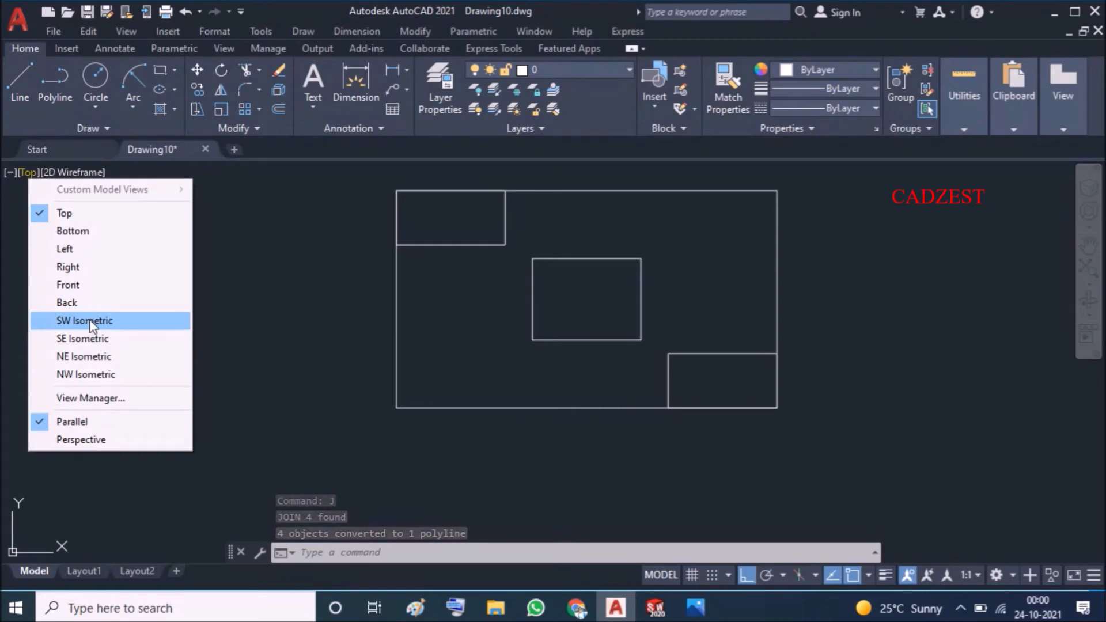
{"action": "left_click", "coordinate": [89, 321]}
{"action": "type", "text": "ext"}
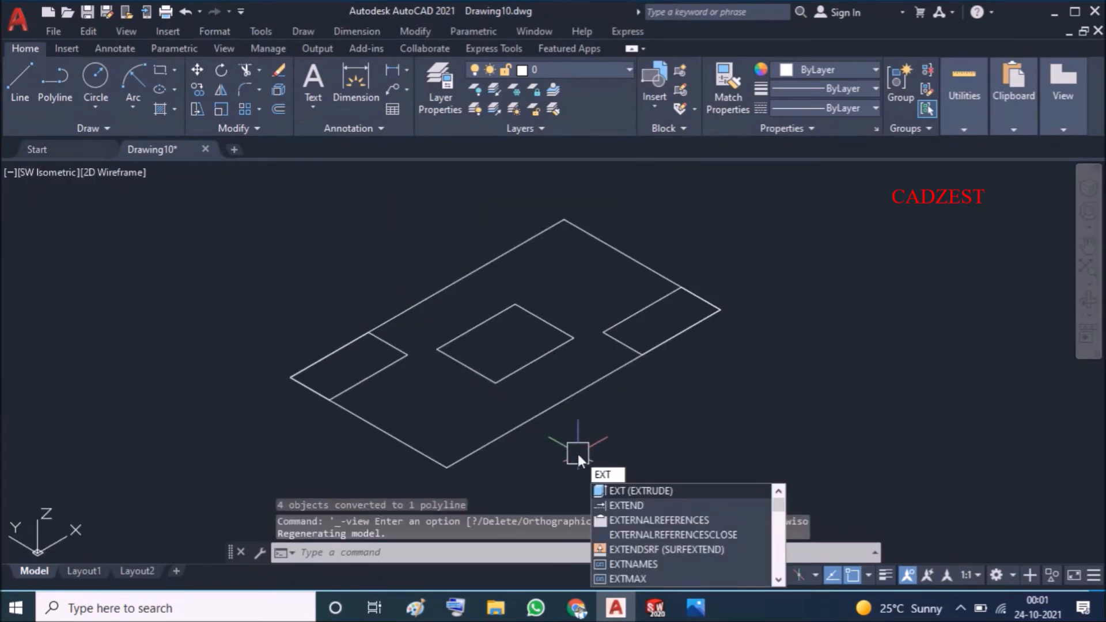
{"action": "key", "text": "Return"}
{"action": "left_click", "coordinate": [548, 410]}
{"action": "key", "text": "Return"}
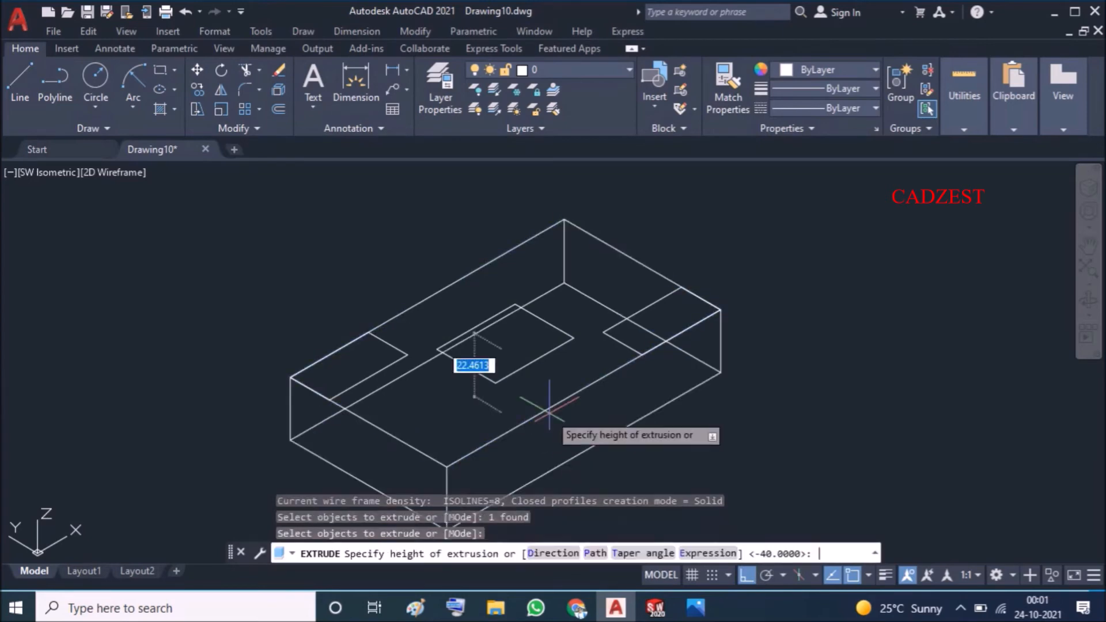
{"action": "middle_click_drag", "start_coordinate": [549, 444], "coordinate": [558, 331]}
{"action": "key", "text": "Escape"}
{"action": "key", "text": "Escape"}
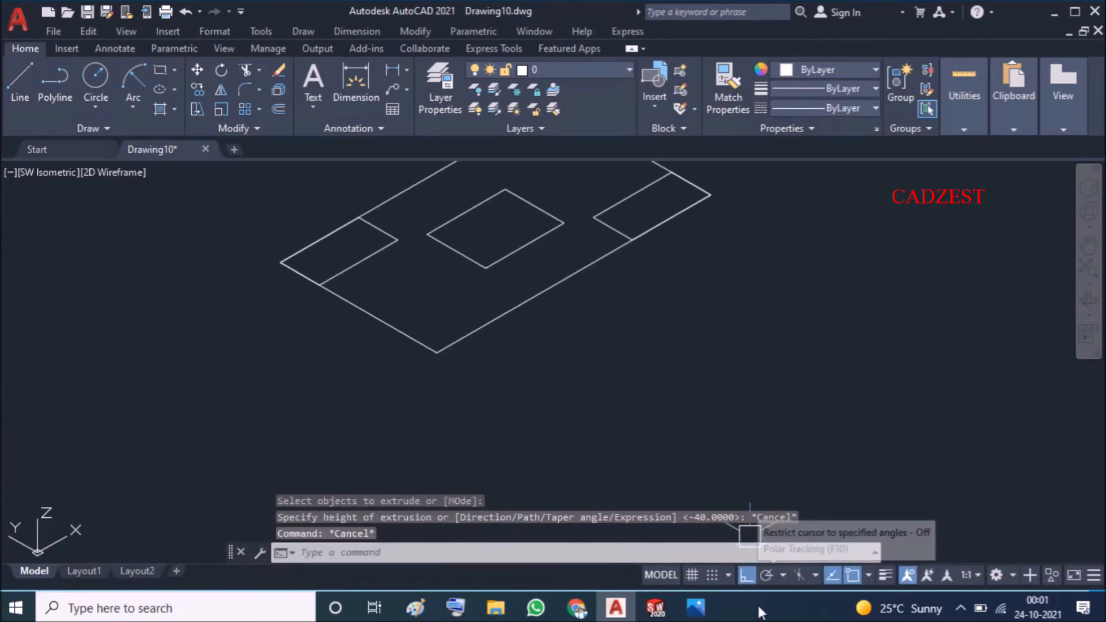
Check the base thickness on the reference drawing in Photos, and extrude the base rectangle 16 units downward in AutoCAD
{"action": "left_click", "coordinate": [695, 608]}
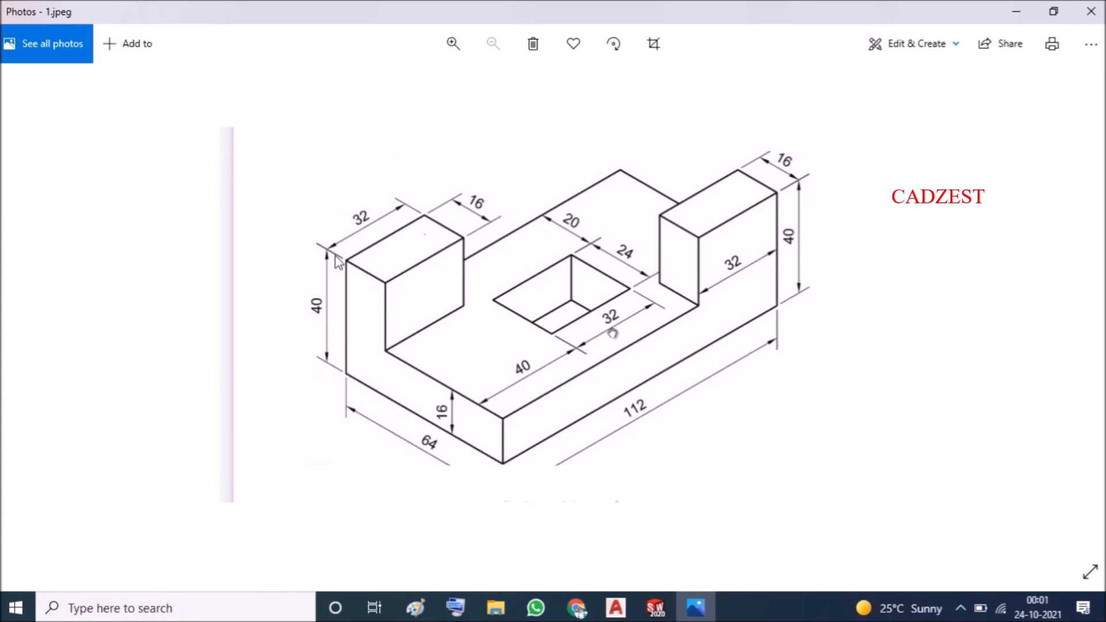
{"action": "left_click", "coordinate": [1016, 11]}
{"action": "middle_click_drag", "start_coordinate": [652, 403], "coordinate": [662, 440]}
{"action": "type", "text": "ext"}
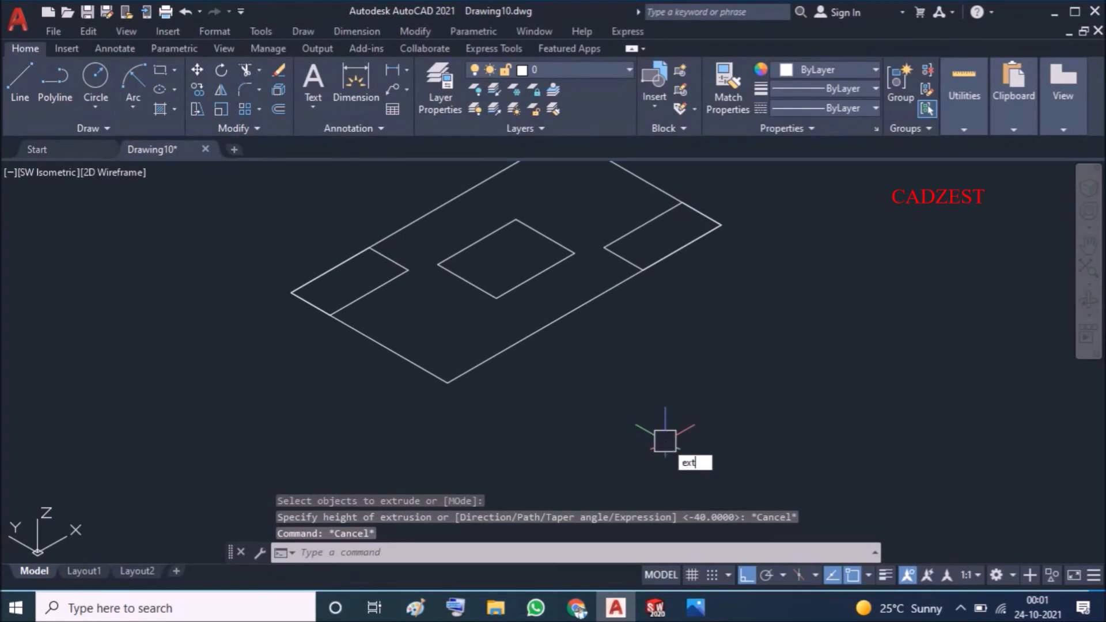
{"action": "key", "text": "Return"}
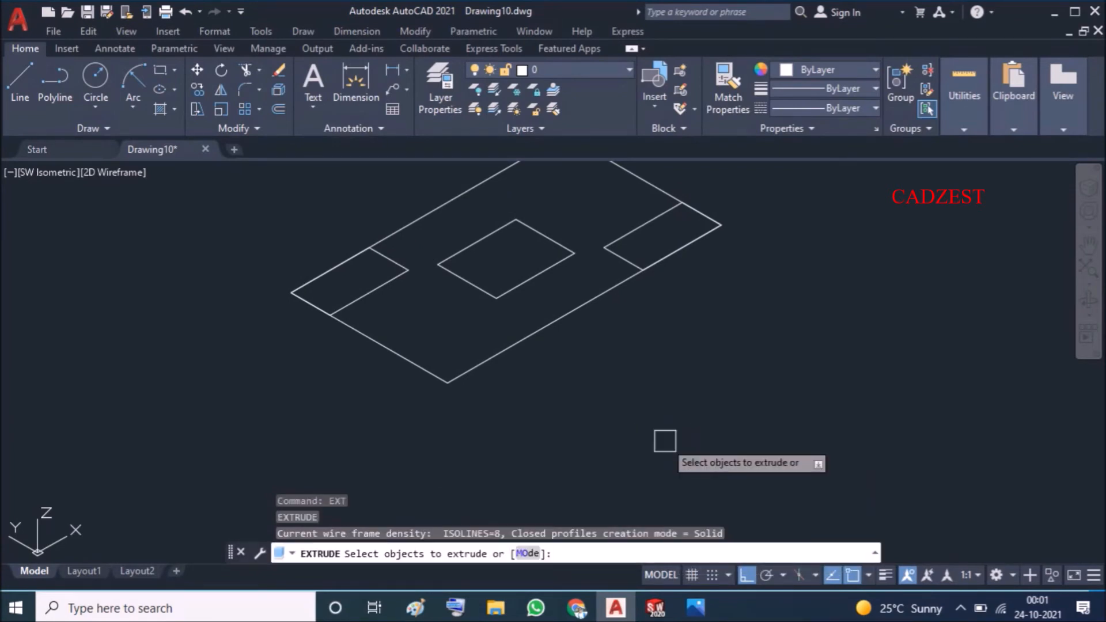
{"action": "left_click", "coordinate": [511, 350]}
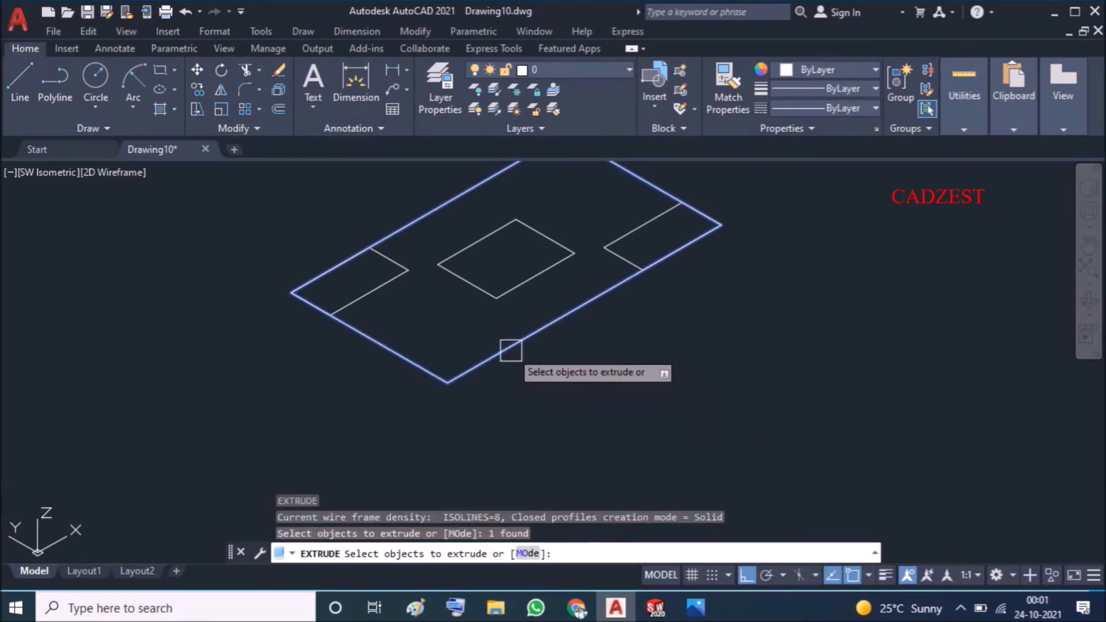
{"action": "key", "text": "Return"}
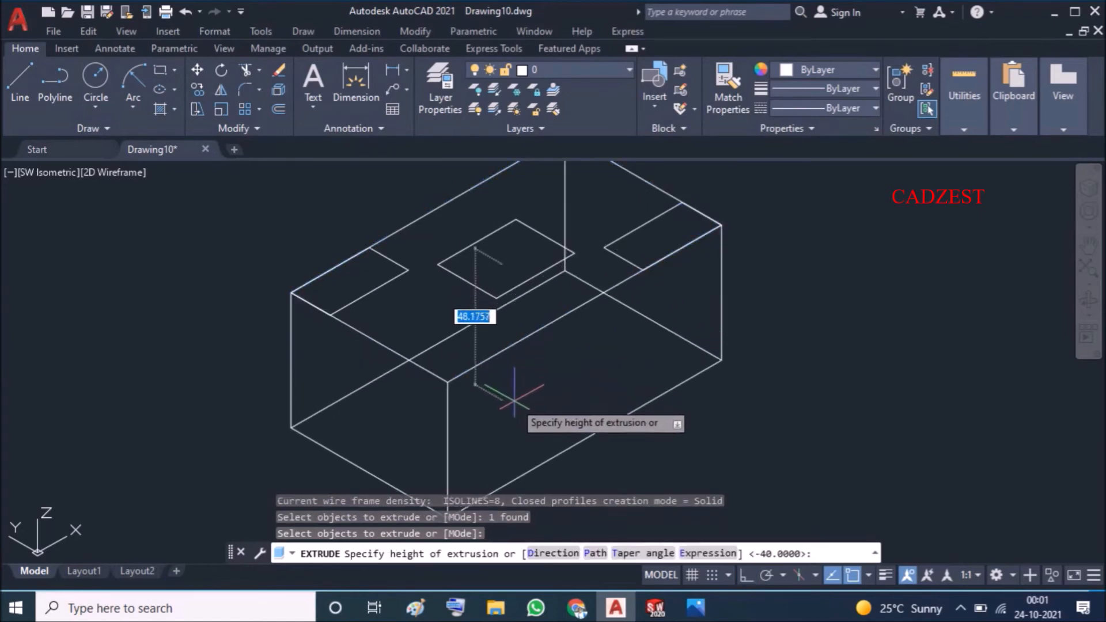
{"action": "scroll", "coordinate": [519, 391], "scroll_direction": "down", "scroll_amount": 5}
{"action": "scroll", "coordinate": [519, 397], "scroll_direction": "up", "scroll_amount": 4}
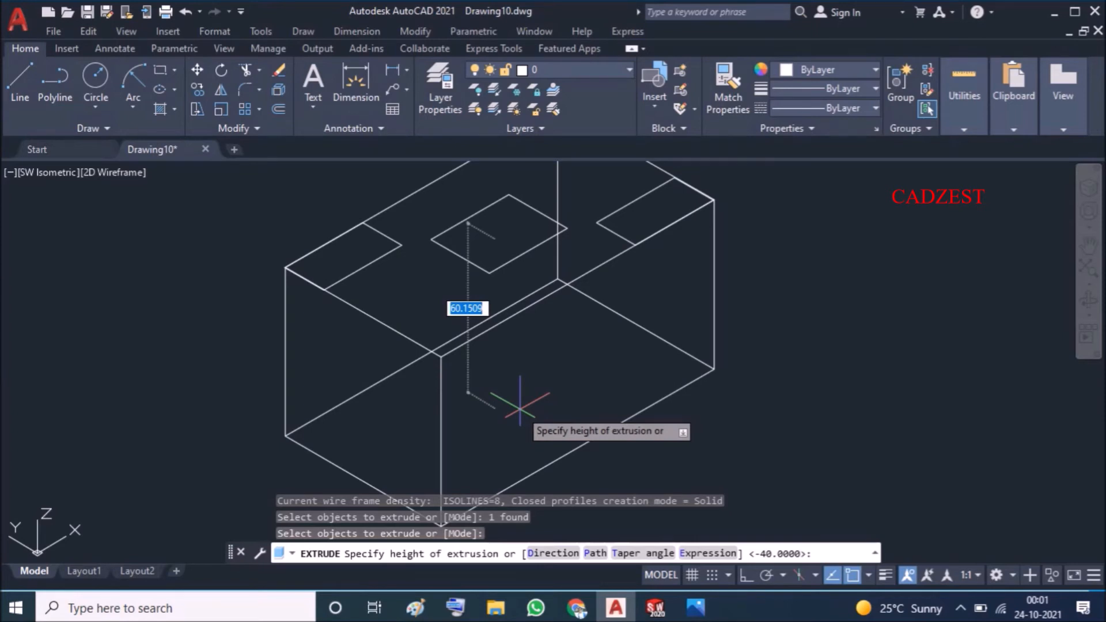
{"action": "type", "text": "16"}
{"action": "key", "text": "Return"}
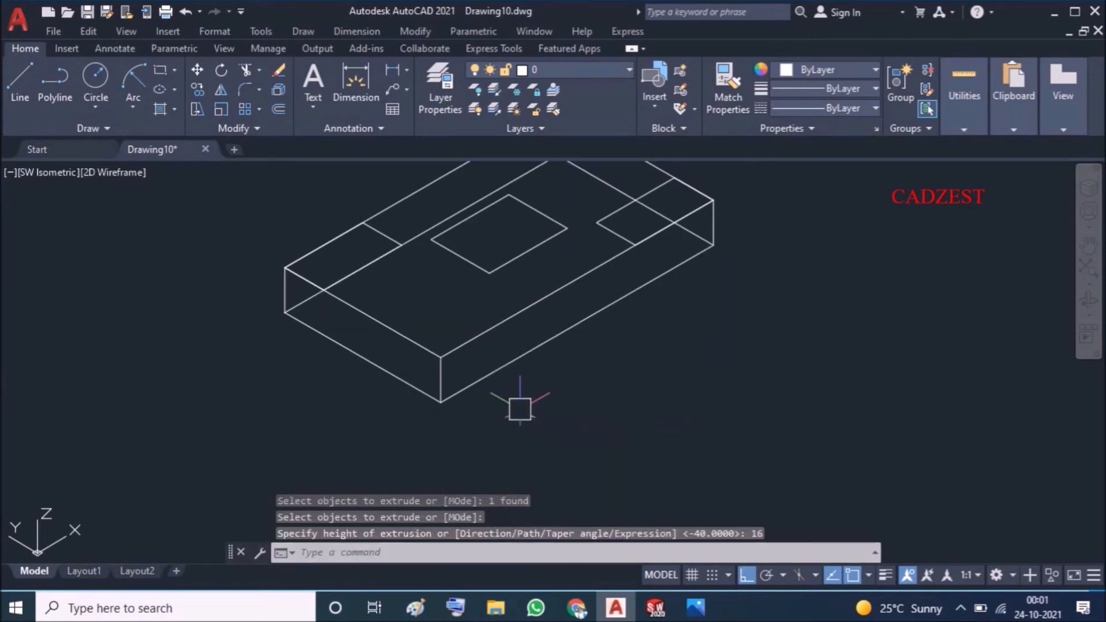
Extrude the 32 x 16 rectangle at the base's upper-left plan corner 24 units upward
{"action": "scroll", "coordinate": [425, 244], "scroll_direction": "up", "scroll_amount": 2}
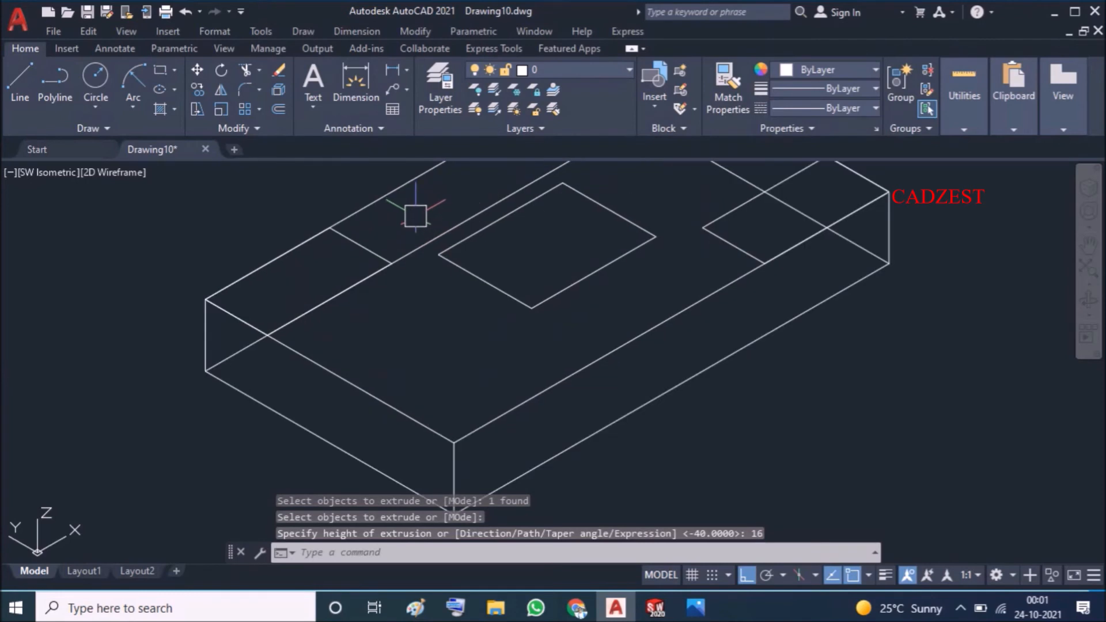
{"action": "type", "text": "ex"}
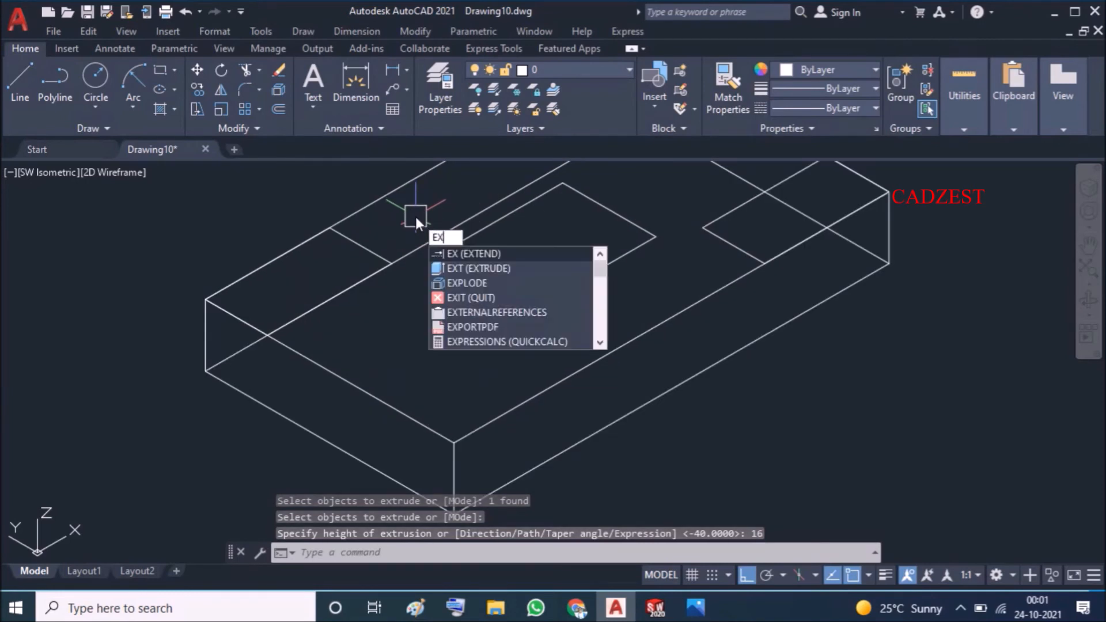
{"action": "type", "text": "t"}
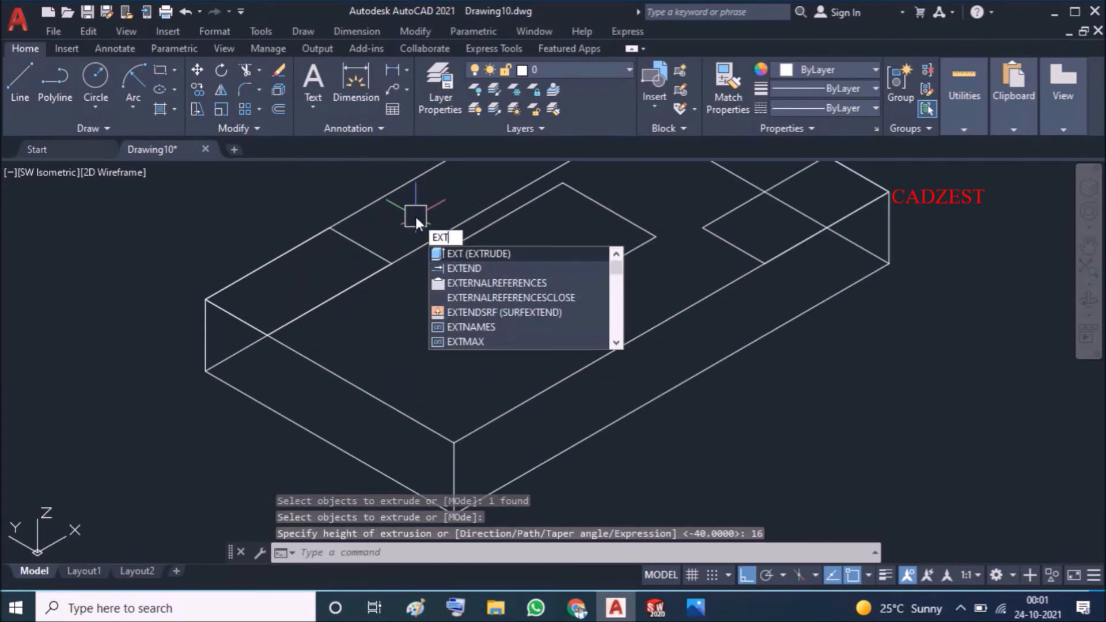
{"action": "key", "text": "Return"}
{"action": "left_click", "coordinate": [375, 248]}
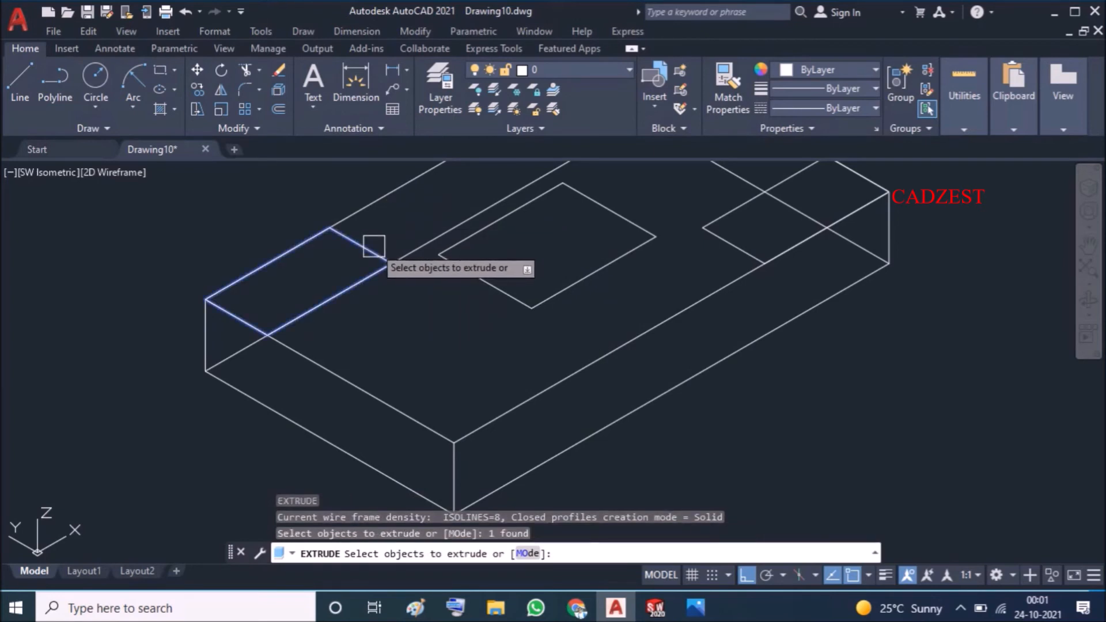
{"action": "key", "text": "Return"}
{"action": "scroll", "coordinate": [363, 199], "scroll_direction": "up", "scroll_amount": 3}
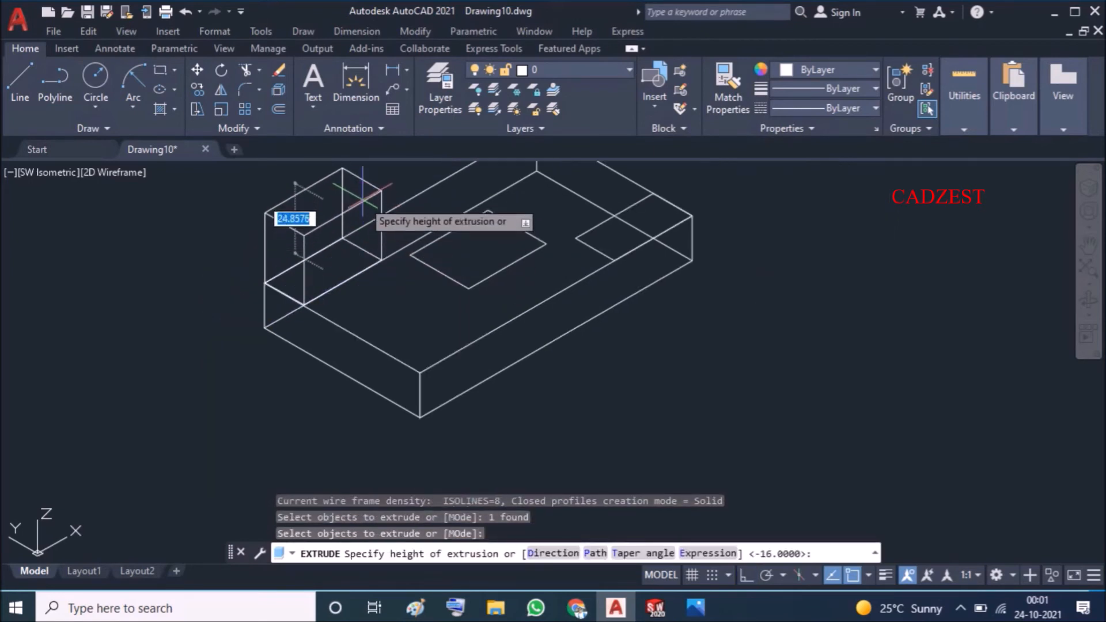
{"action": "scroll", "coordinate": [362, 196], "scroll_direction": "down", "scroll_amount": 3}
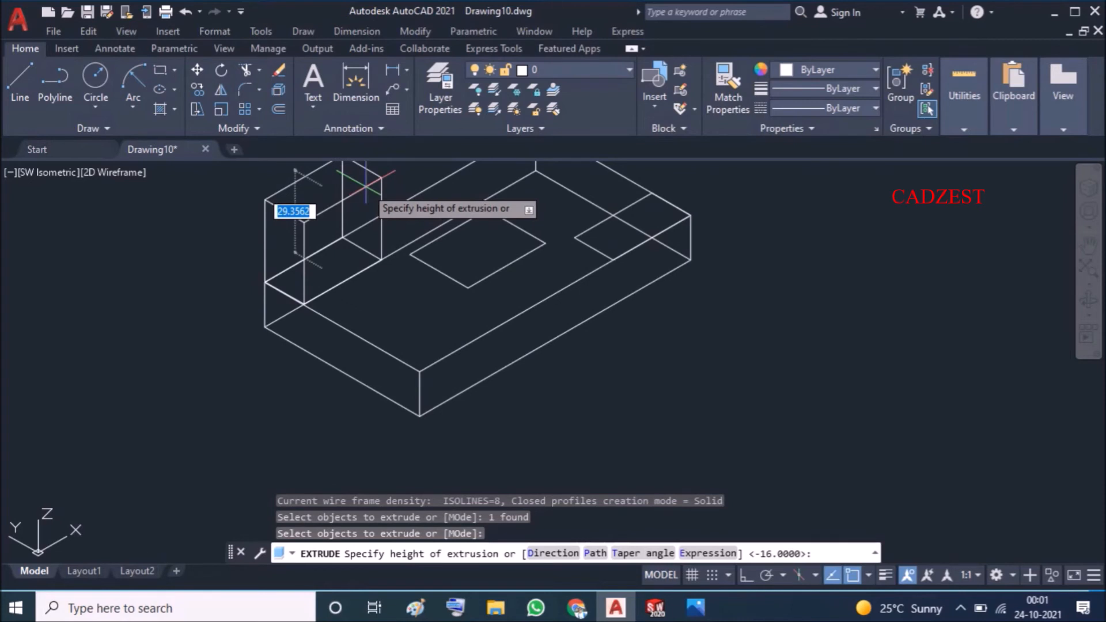
{"action": "scroll", "coordinate": [365, 184], "scroll_direction": "up", "scroll_amount": 1}
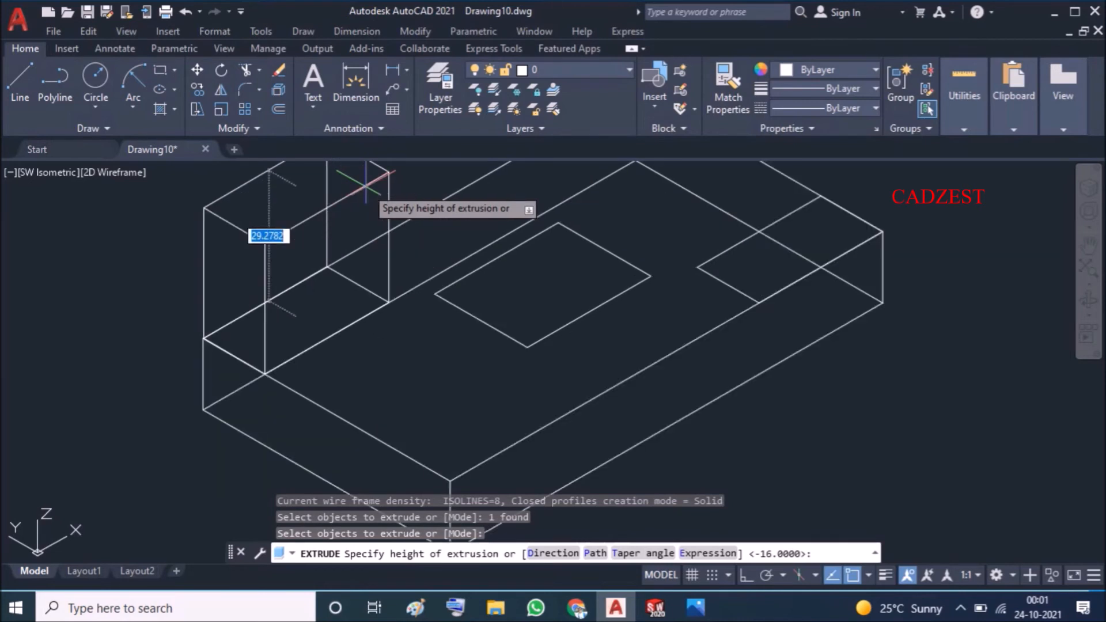
{"action": "type", "text": "2"}
{"action": "key", "text": "Return"}
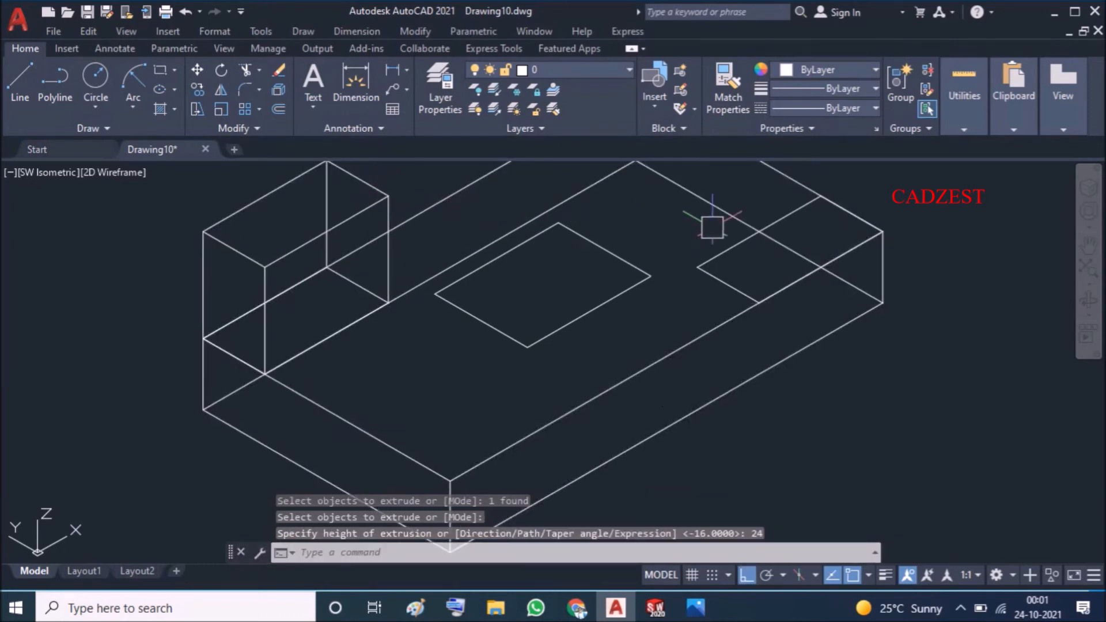
Extrude the 32 x 16 rectangle at the opposite corner of the base 24 units upward
{"action": "key", "text": "Return"}
{"action": "left_click", "coordinate": [734, 246]}
{"action": "scroll", "coordinate": [734, 246], "scroll_direction": "down", "scroll_amount": 2}
{"action": "key", "text": "Return"}
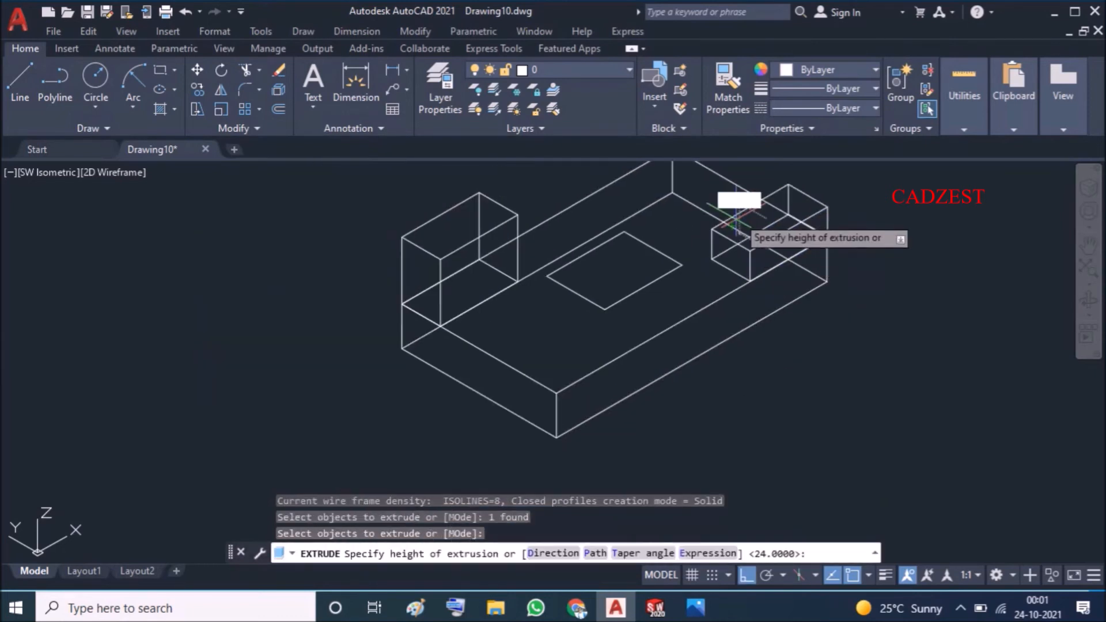
{"action": "type", "text": "24"}
{"action": "key", "text": "Return"}
Extrude the pocket rectangle downward through the full base thickness to a freehand depth of about 67 units
{"action": "scroll", "coordinate": [680, 271], "scroll_direction": "up", "scroll_amount": 2}
{"action": "scroll", "coordinate": [625, 294], "scroll_direction": "down", "scroll_amount": 2}
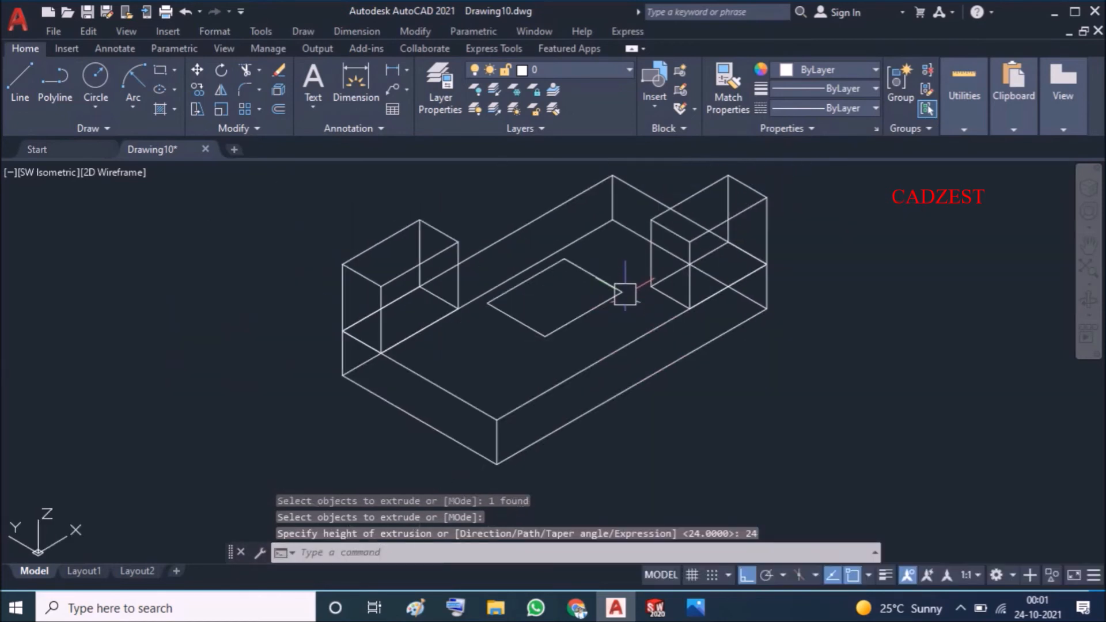
{"action": "type", "text": "ex"}
{"action": "key", "text": "Return"}
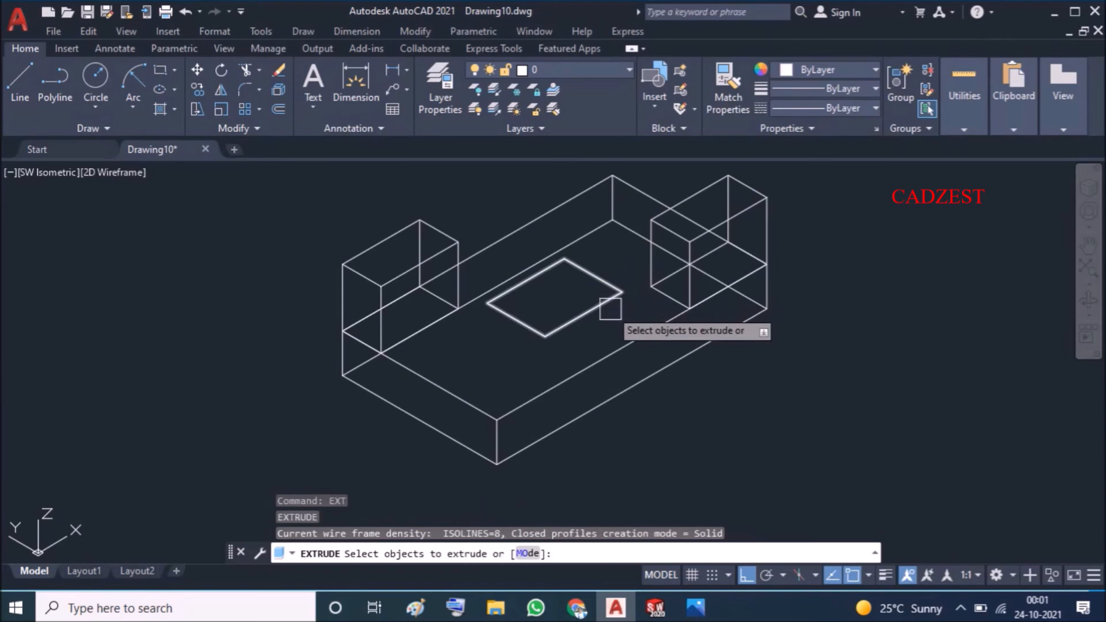
{"action": "left_click", "coordinate": [609, 301]}
{"action": "key", "text": "Return"}
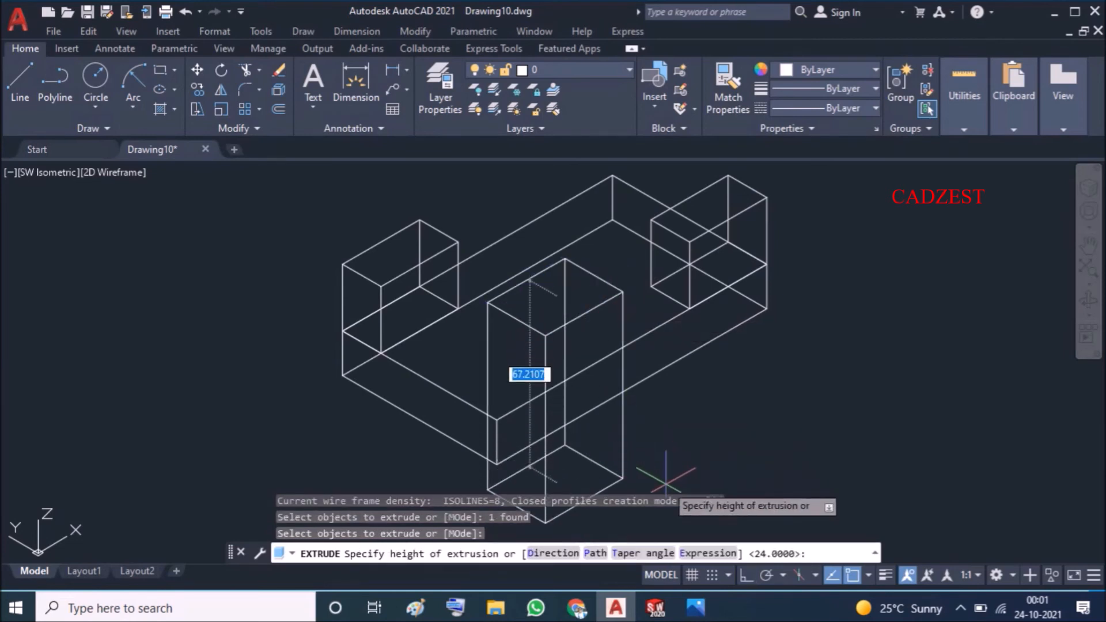
{"action": "left_click", "coordinate": [643, 455]}
{"action": "middle_click_drag", "start_coordinate": [661, 459], "coordinate": [561, 400]}
{"action": "scroll", "coordinate": [560, 400], "scroll_direction": "down", "scroll_amount": 2}
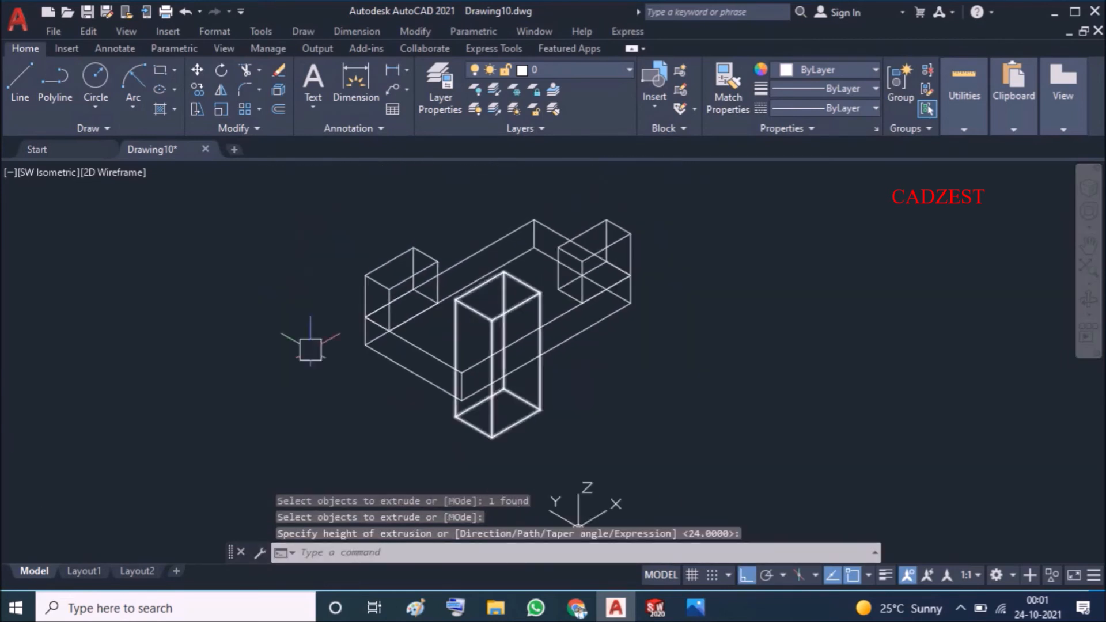
Display the model in the Shaded with edges visual style and select the base block
{"action": "left_click", "coordinate": [114, 173]}
{"action": "left_click", "coordinate": [182, 306]}
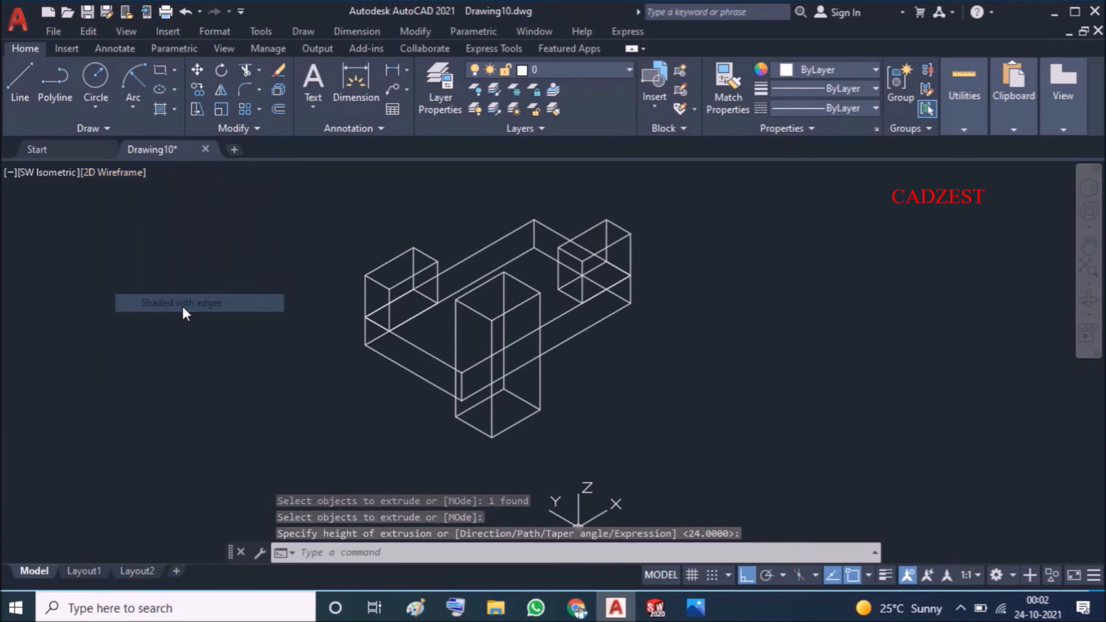
{"action": "scroll", "coordinate": [413, 189], "scroll_direction": "up", "scroll_amount": 2}
{"action": "middle_click_drag", "start_coordinate": [412, 188], "coordinate": [397, 193]}
{"action": "scroll", "coordinate": [407, 202], "scroll_direction": "down", "scroll_amount": 2}
{"action": "scroll", "coordinate": [444, 314], "scroll_direction": "up", "scroll_amount": 2}
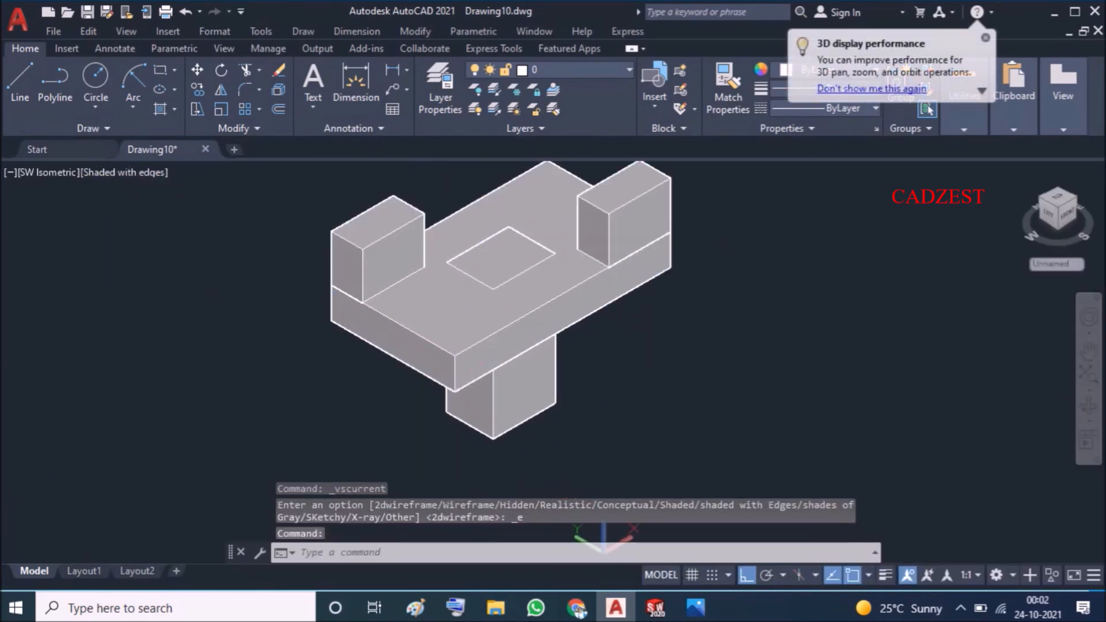
{"action": "left_click", "coordinate": [418, 340]}
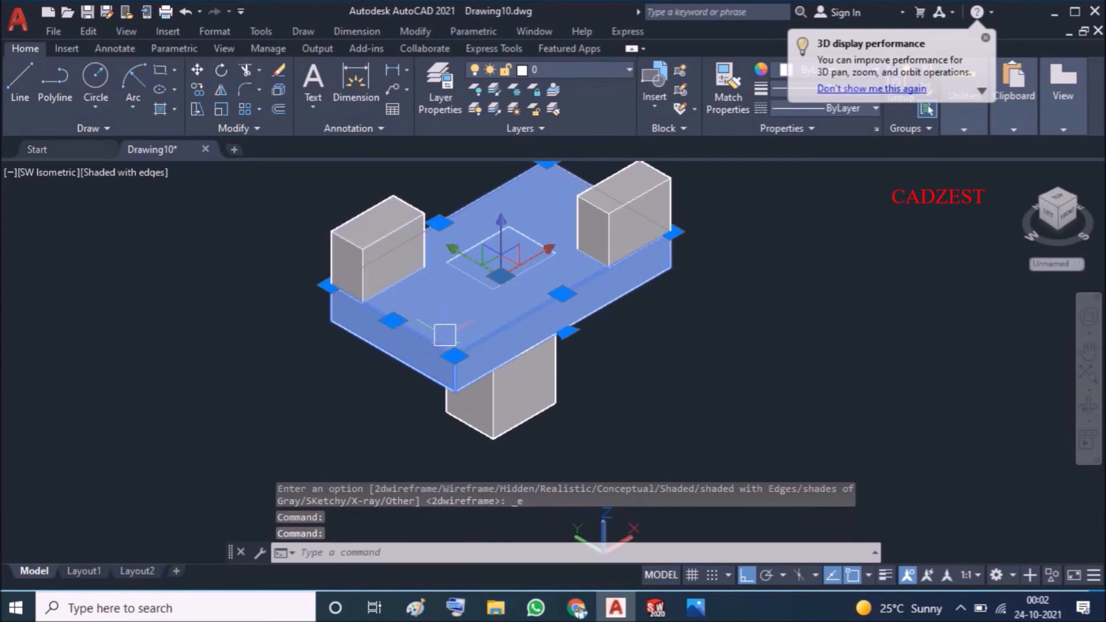
Select both corner blocks and the base in turn to inspect them as separate solids, and clear the selection
{"action": "left_click", "coordinate": [371, 235]}
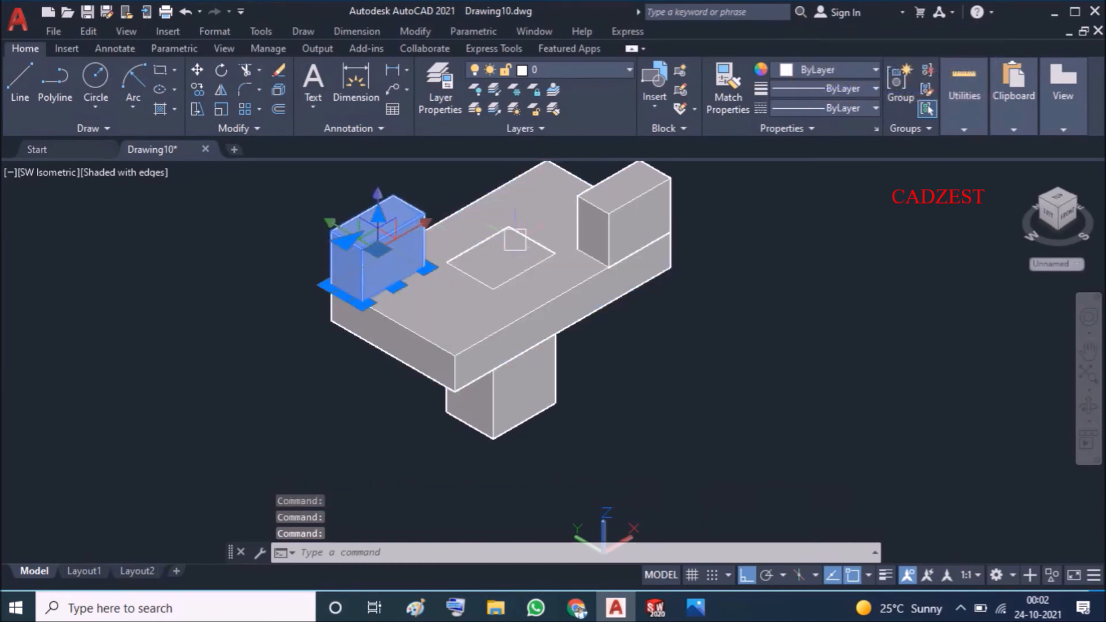
{"action": "left_click", "coordinate": [610, 212]}
{"action": "key", "text": "Escape"}
{"action": "key", "text": "Escape"}
{"action": "left_click", "coordinate": [499, 258]}
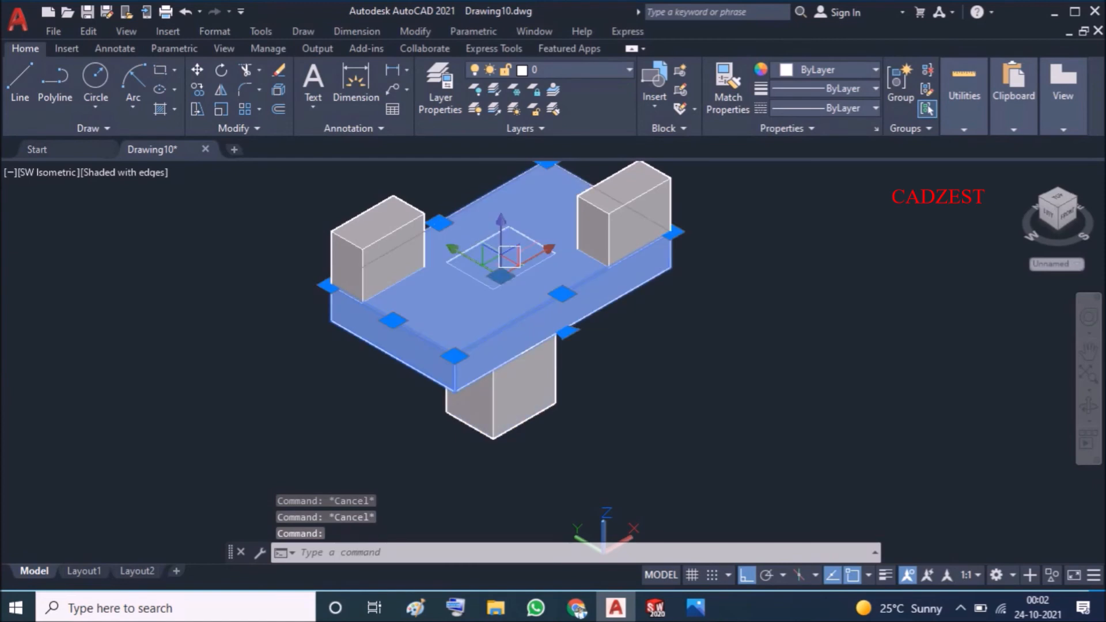
{"action": "scroll", "coordinate": [510, 260], "scroll_direction": "up", "scroll_amount": 3}
{"action": "key", "text": "Escape"}
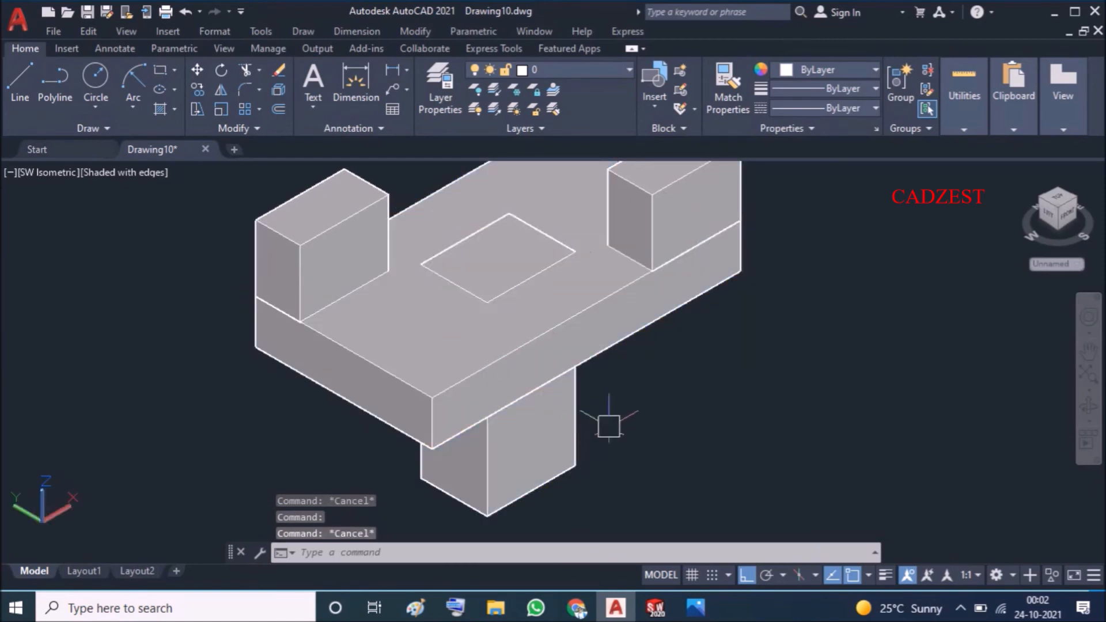
{"action": "key", "text": "Escape"}
{"action": "key", "text": "Escape"}
Subtract the extruded pocket block from the base to cut the rectangular opening through it
{"action": "scroll", "coordinate": [677, 421], "scroll_direction": "down", "scroll_amount": 2}
{"action": "type", "text": "su"}
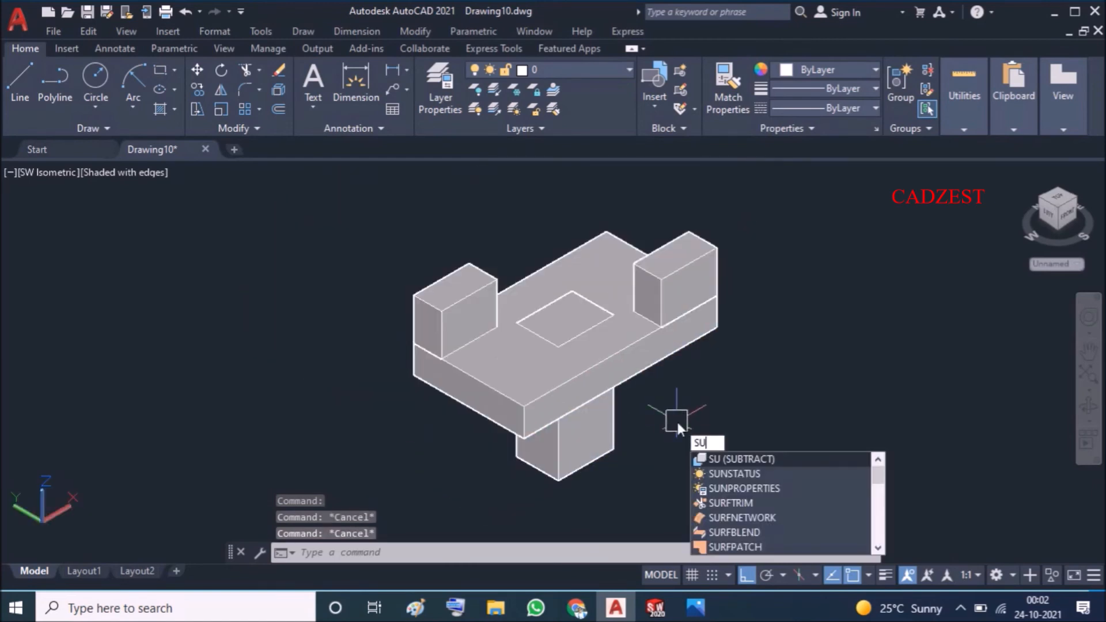
{"action": "key", "text": "Return"}
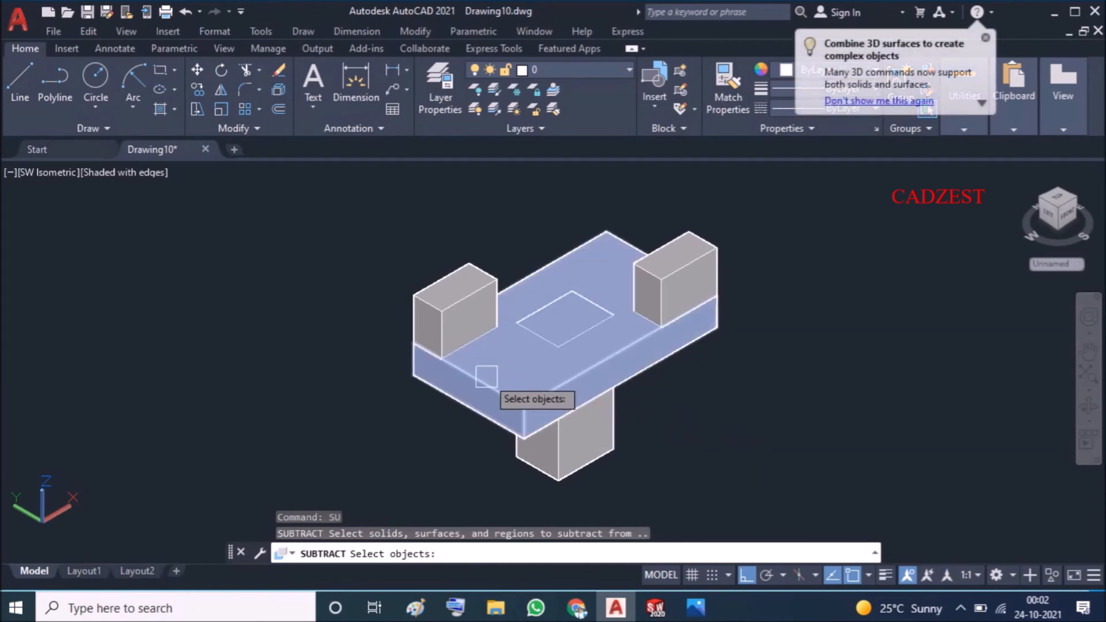
{"action": "left_click", "coordinate": [487, 377]}
{"action": "key", "text": "Return"}
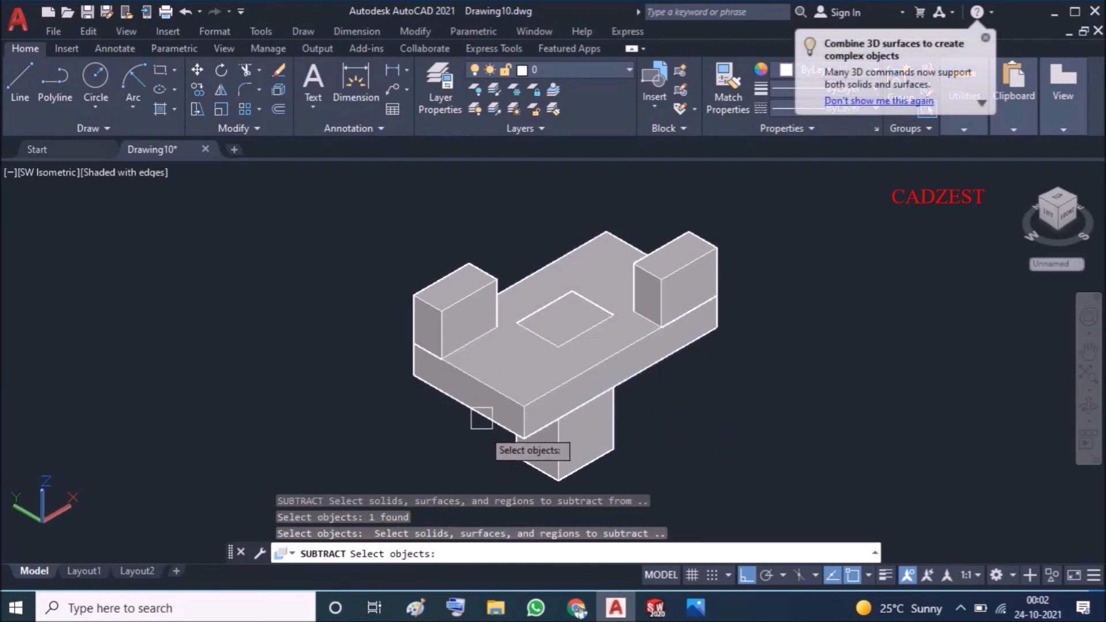
{"action": "left_click", "coordinate": [588, 442]}
{"action": "key", "text": "Return"}
Union the base and the two raised corner blocks into a single solid
{"action": "middle_click_drag", "start_coordinate": [634, 436], "coordinate": [593, 414]}
{"action": "type", "text": "UNI"}
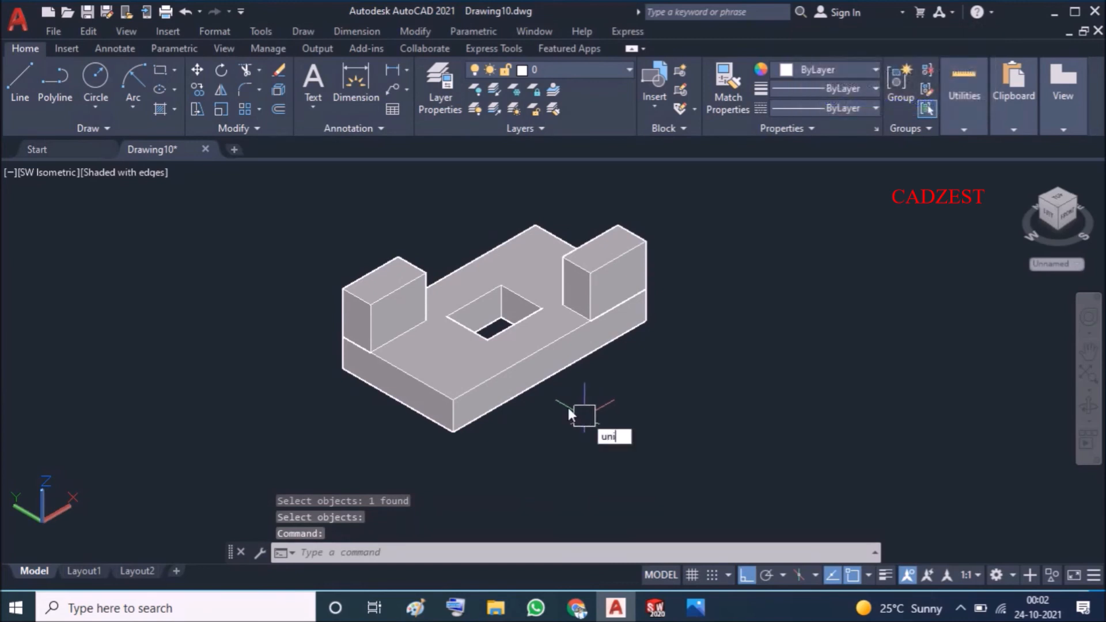
{"action": "key", "text": "Return"}
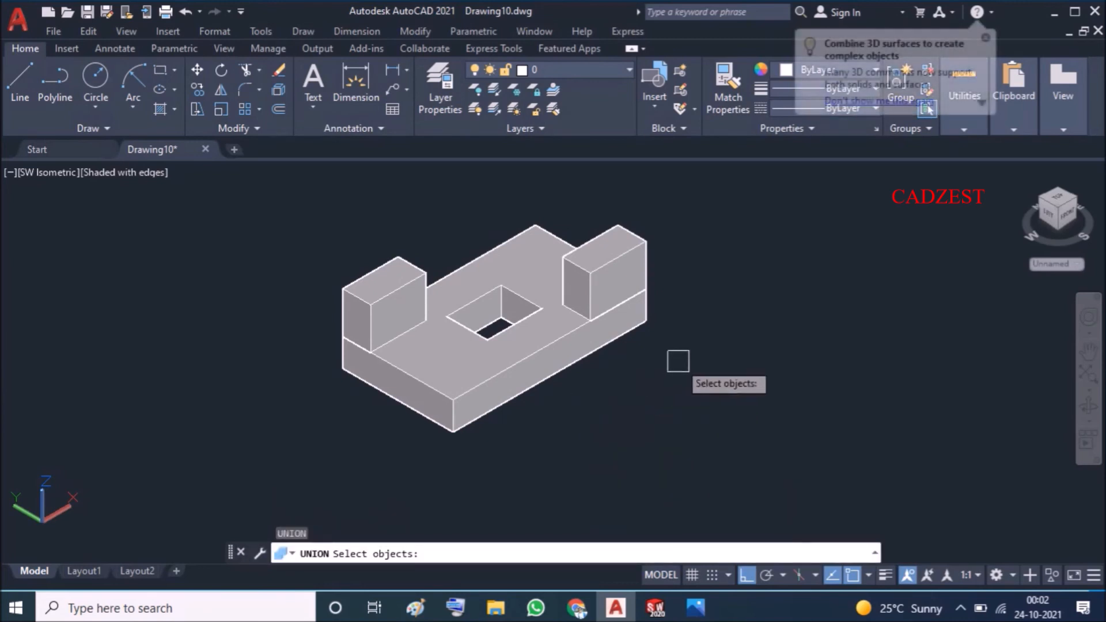
{"action": "scroll", "coordinate": [686, 360], "scroll_direction": "down", "scroll_amount": 3}
{"action": "left_click", "coordinate": [764, 254]}
{"action": "left_click", "coordinate": [515, 382]}
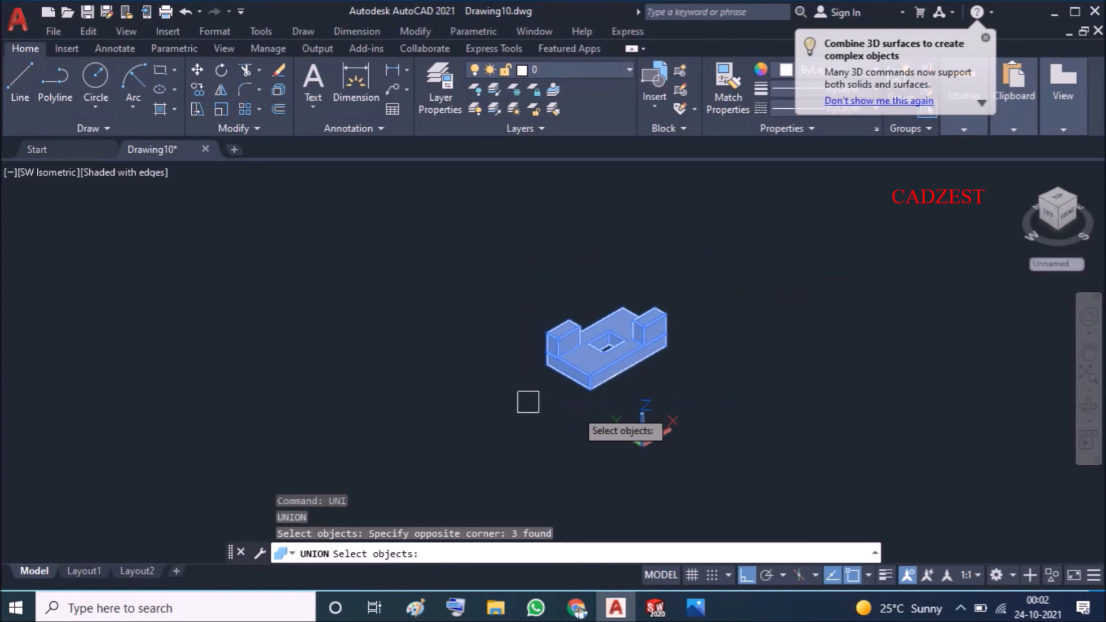
{"action": "scroll", "coordinate": [663, 366], "scroll_direction": "up", "scroll_amount": 3}
{"action": "key", "text": "Return"}
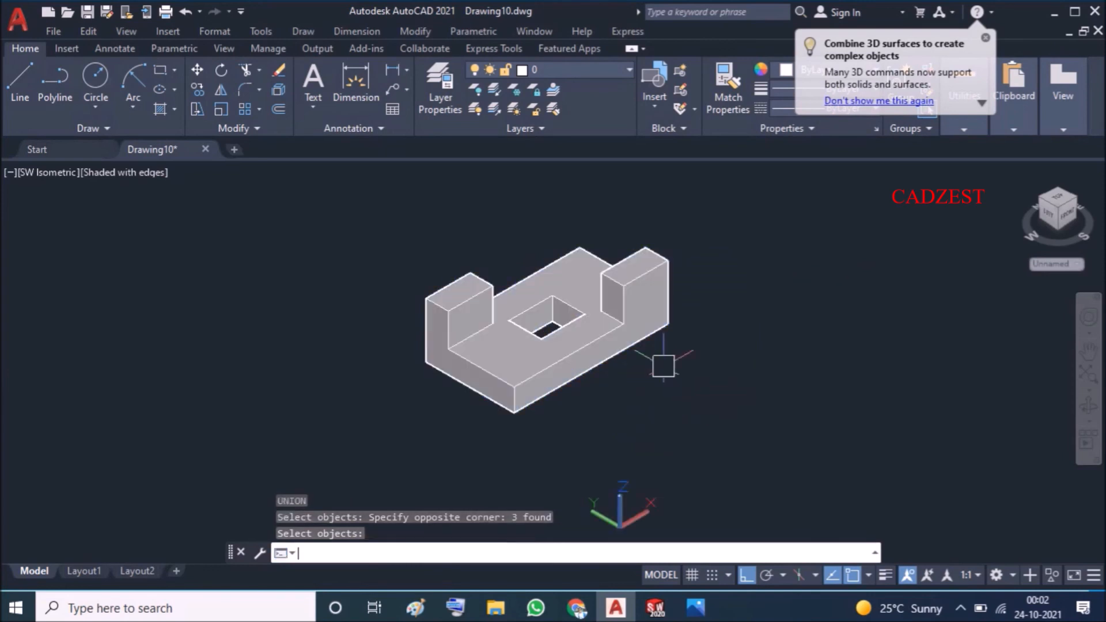
Reset the model to the SW Isometric view
{"action": "left_click", "coordinate": [52, 183]}
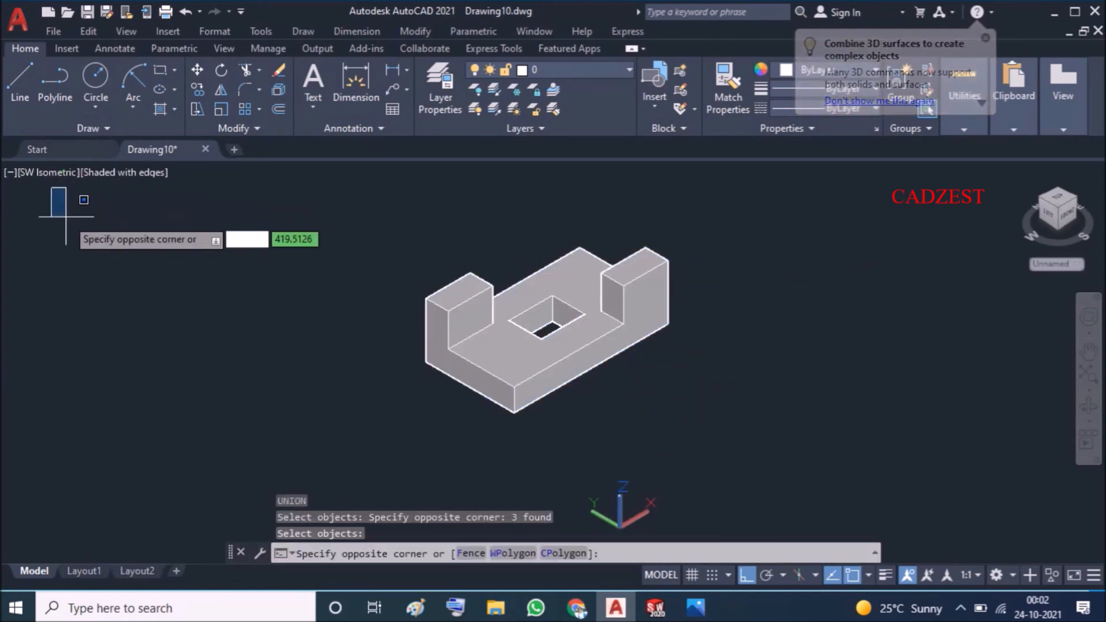
{"action": "key", "text": "Escape"}
{"action": "left_click", "coordinate": [53, 173]}
{"action": "left_click", "coordinate": [175, 320]}
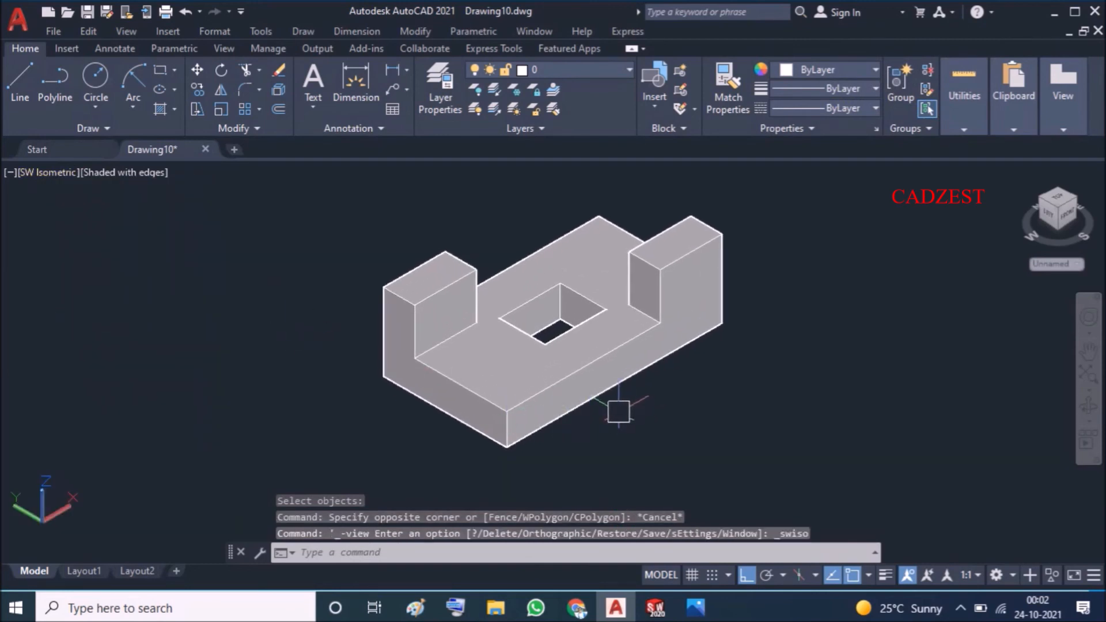
Switch to the reference drawing 1.jpeg in Photos to compare it with the model, and return to AutoCAD
{"action": "mouse_move", "coordinate": [696, 608]}
{"action": "left_click", "coordinate": [720, 534]}
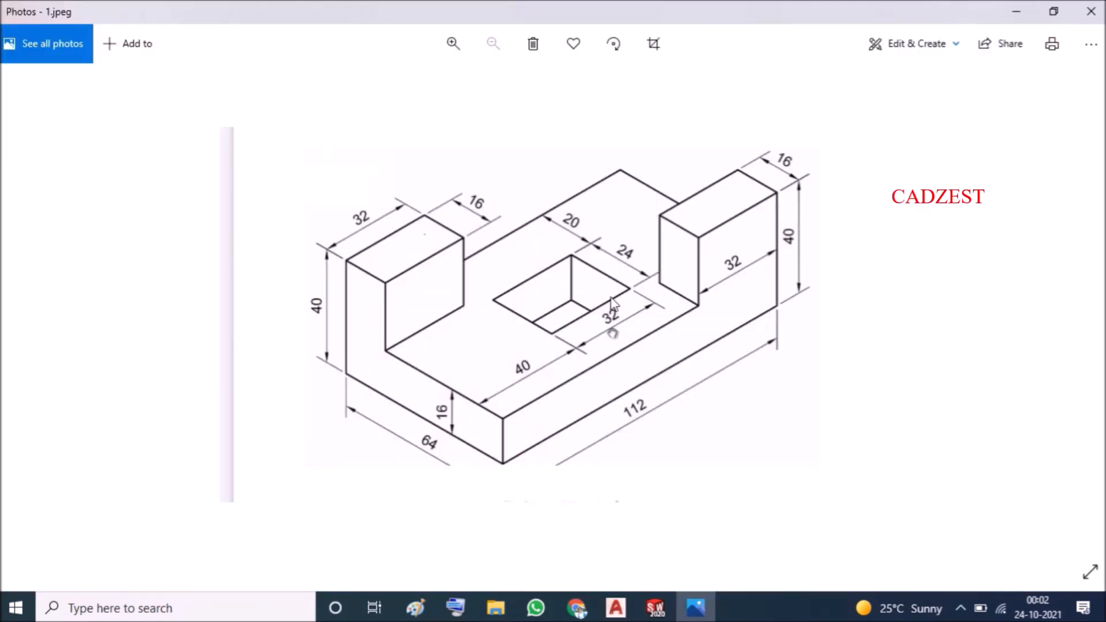
{"action": "left_click", "coordinate": [1017, 12]}
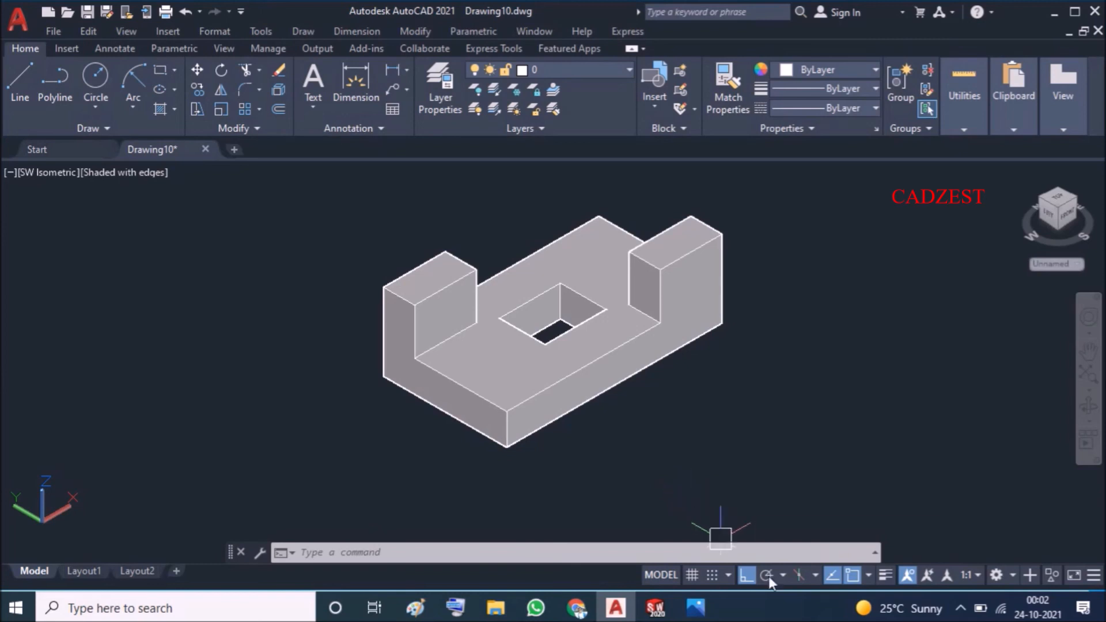
{"action": "left_click", "coordinate": [966, 606]}
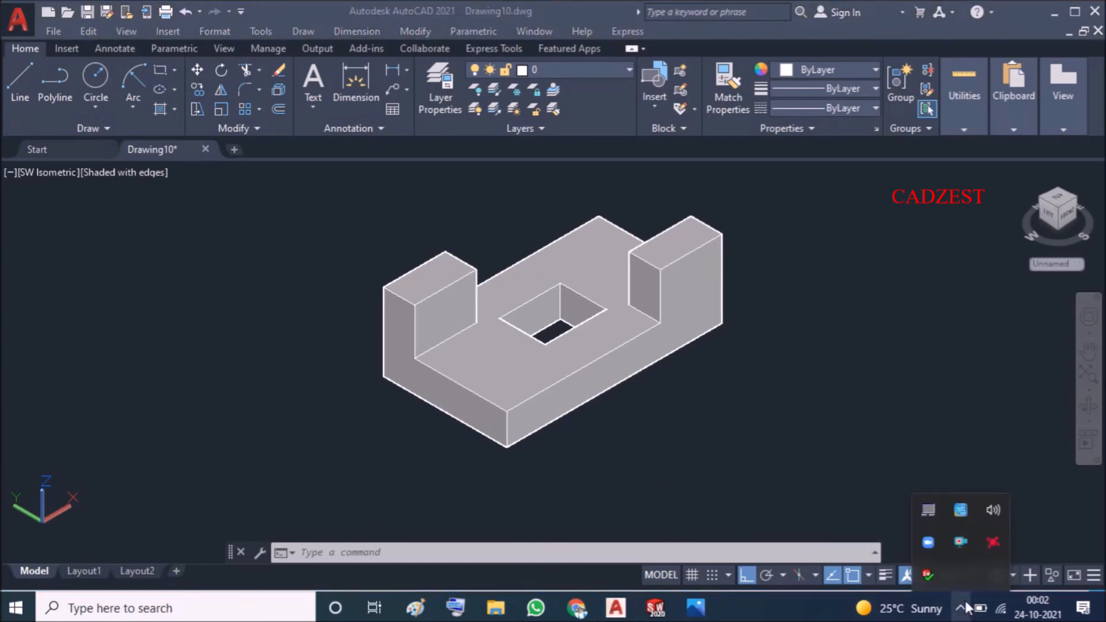